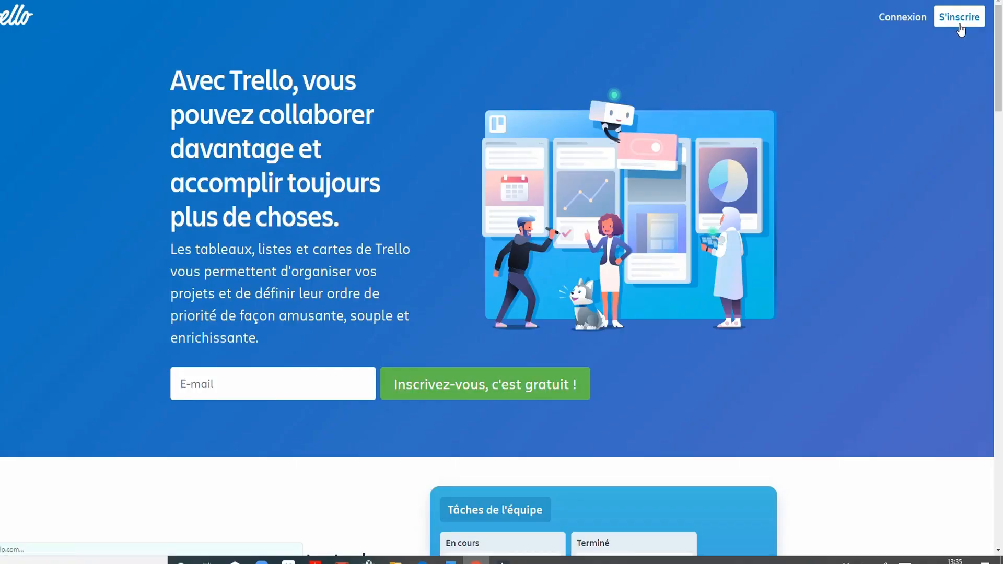
Start the Trello sign-up and continue with a Google account
click(958, 17)
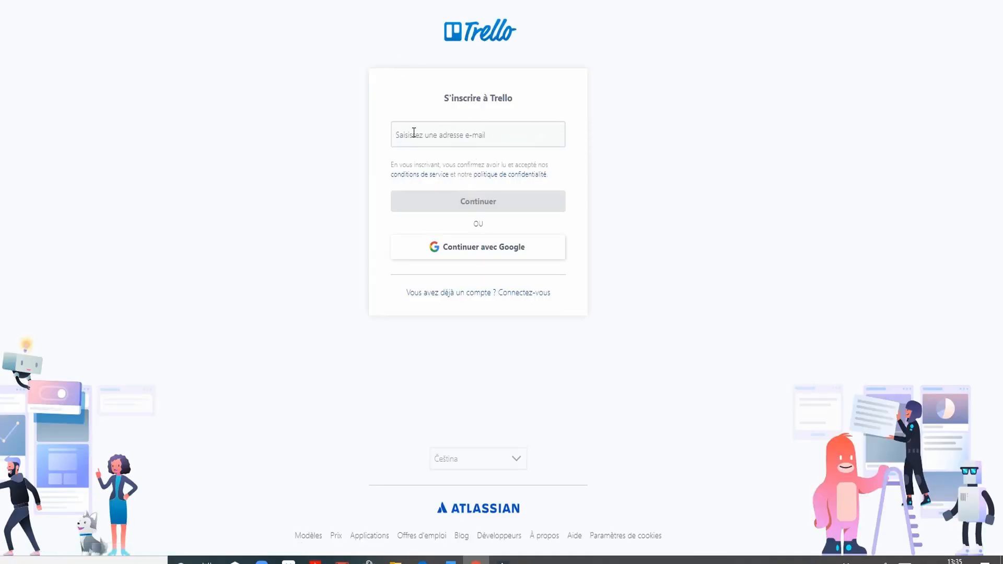
click(475, 254)
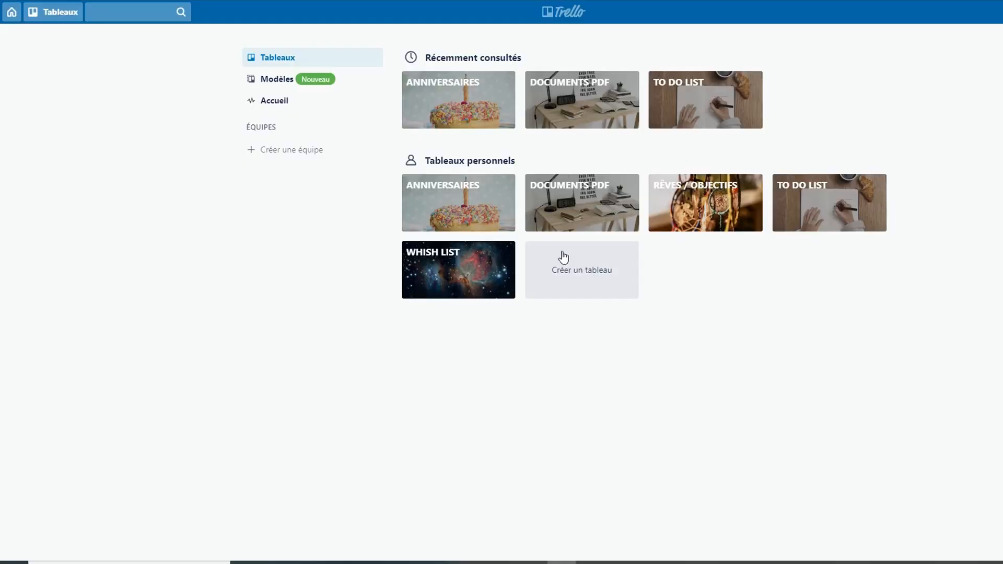
Create a private board titled CHECK LIST VOYAGE with the preselected mountain background
click(583, 286)
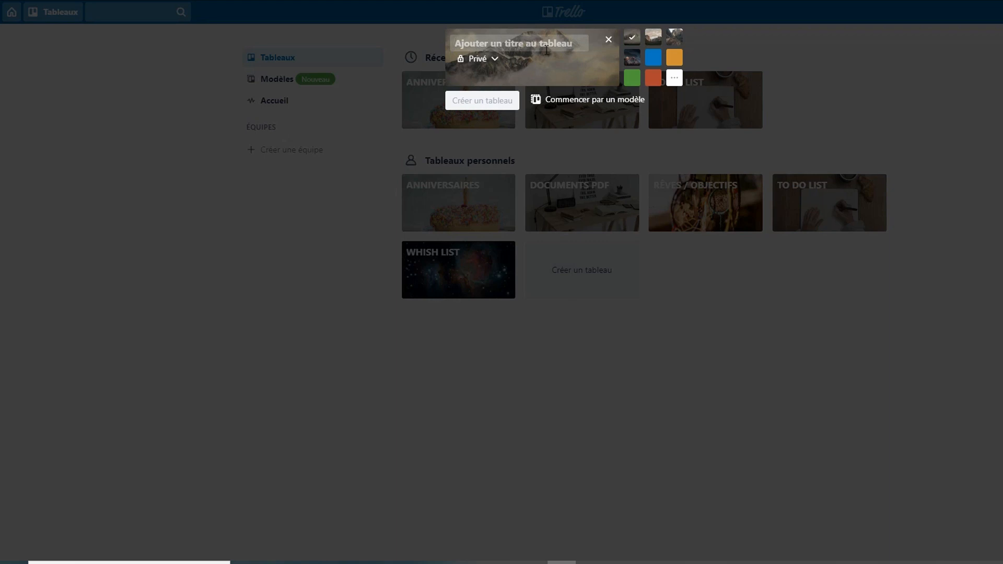
text(CHECK LIST VOYAGE)
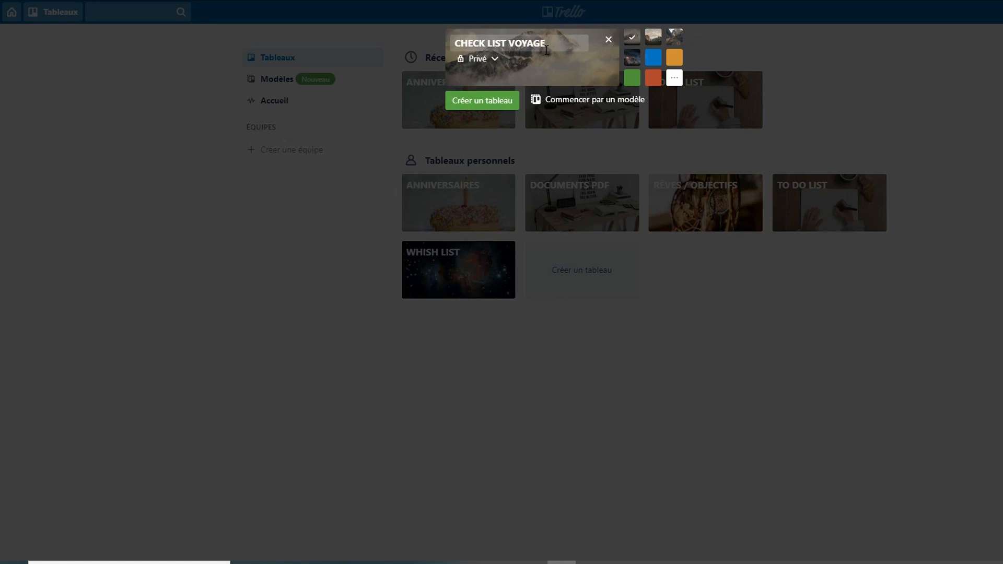
click(487, 103)
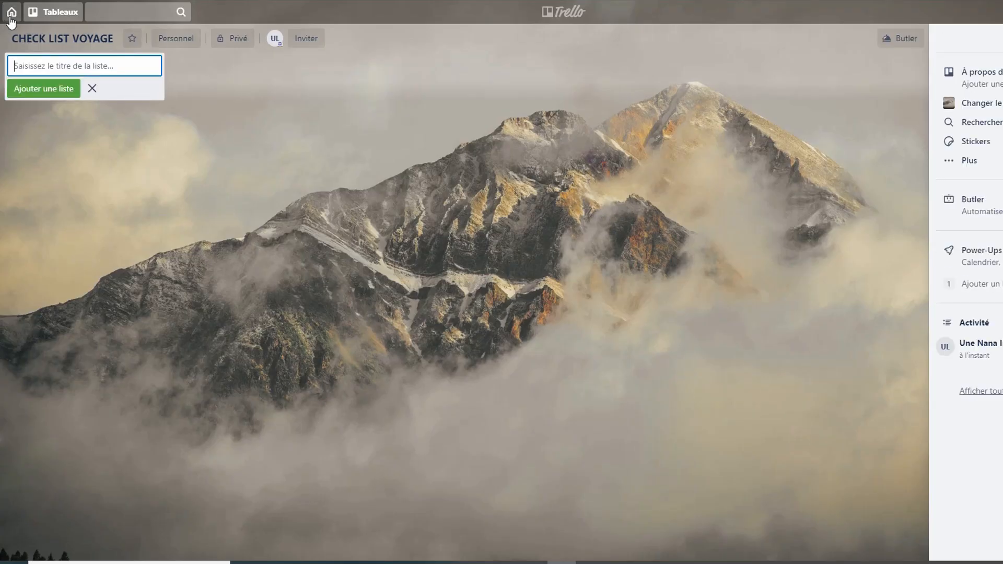
Dismiss the new-list entry, view the boards overview and reopen the CHECK LIST VOYAGE board
click(92, 88)
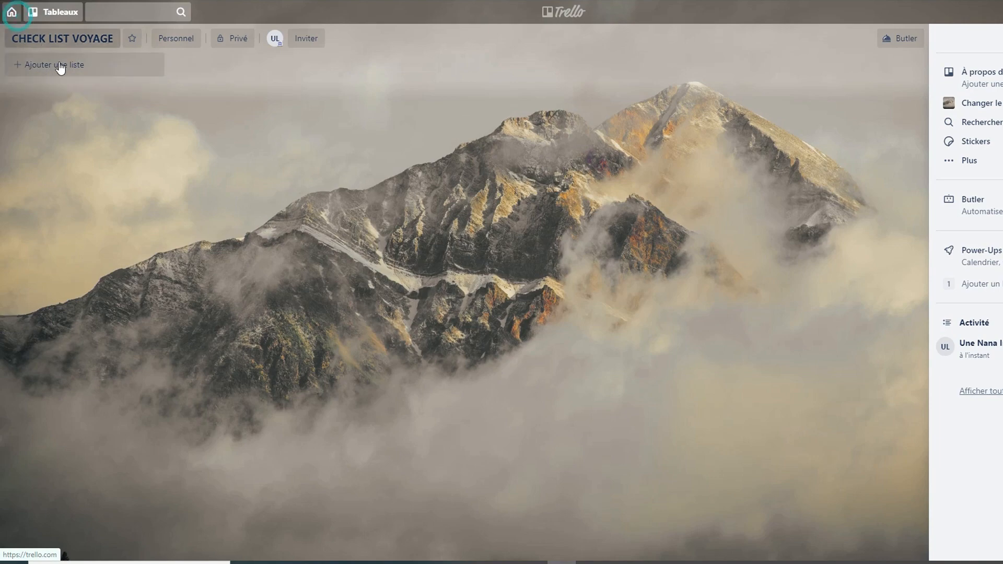
click(13, 15)
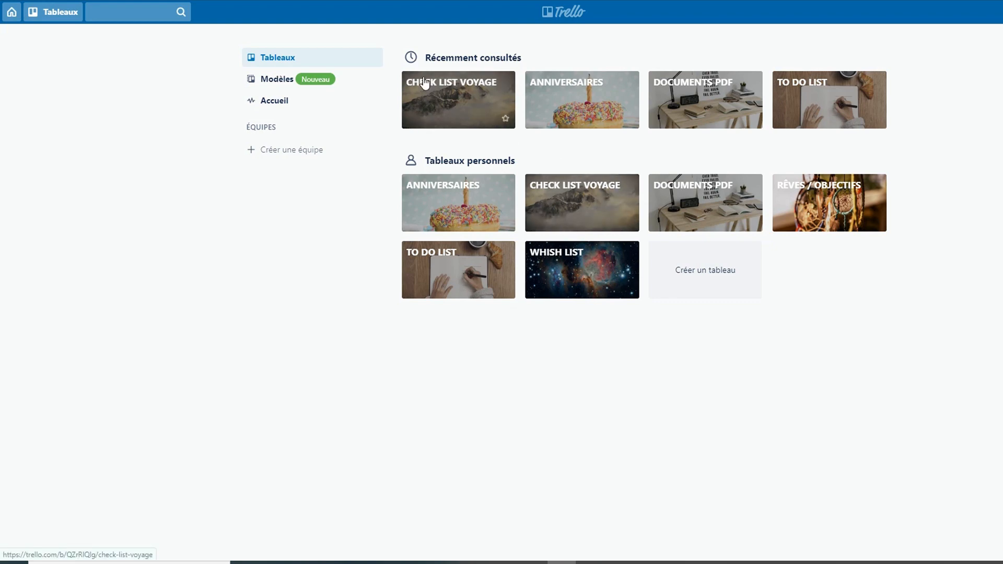
click(561, 211)
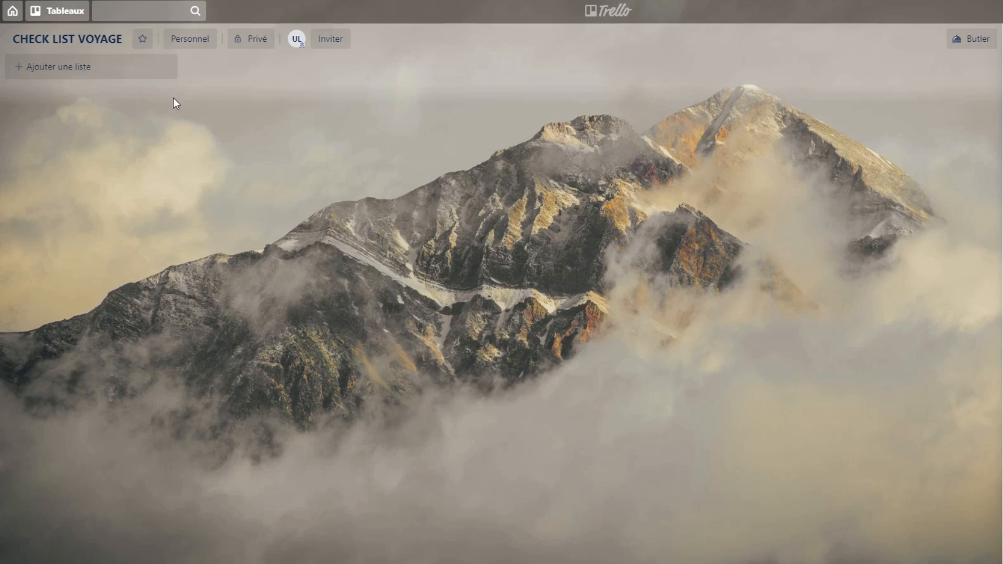
Add three lists named A, B and C to the CHECK LIST VOYAGE board
click(87, 74)
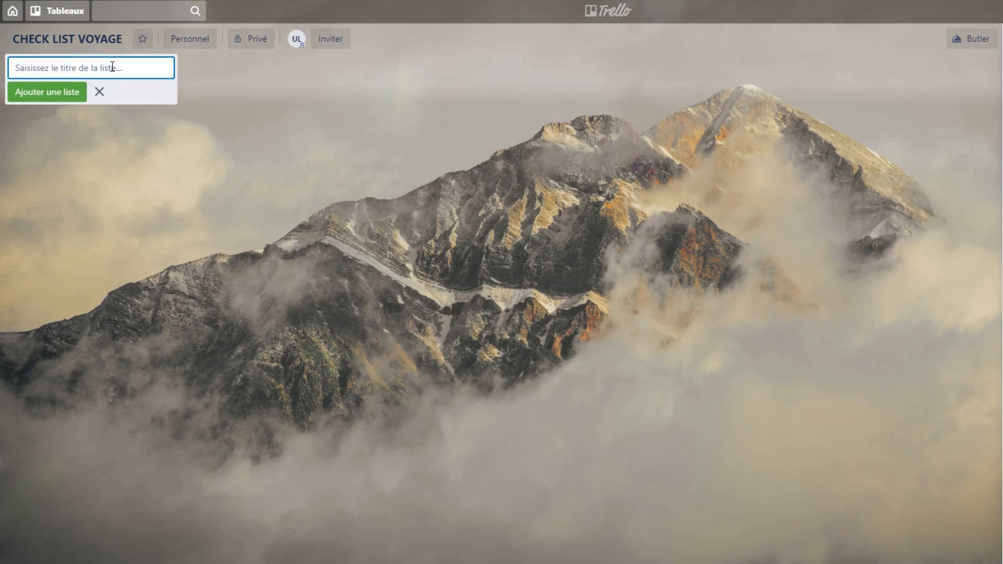
text(A)
key(Return)
text(B)
key(Return)
text(C)
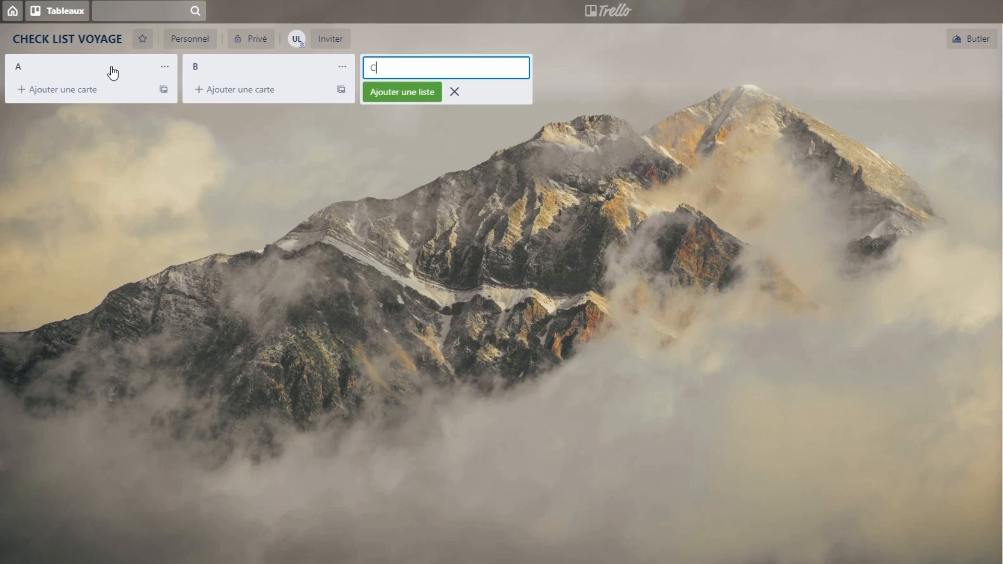
key(Return)
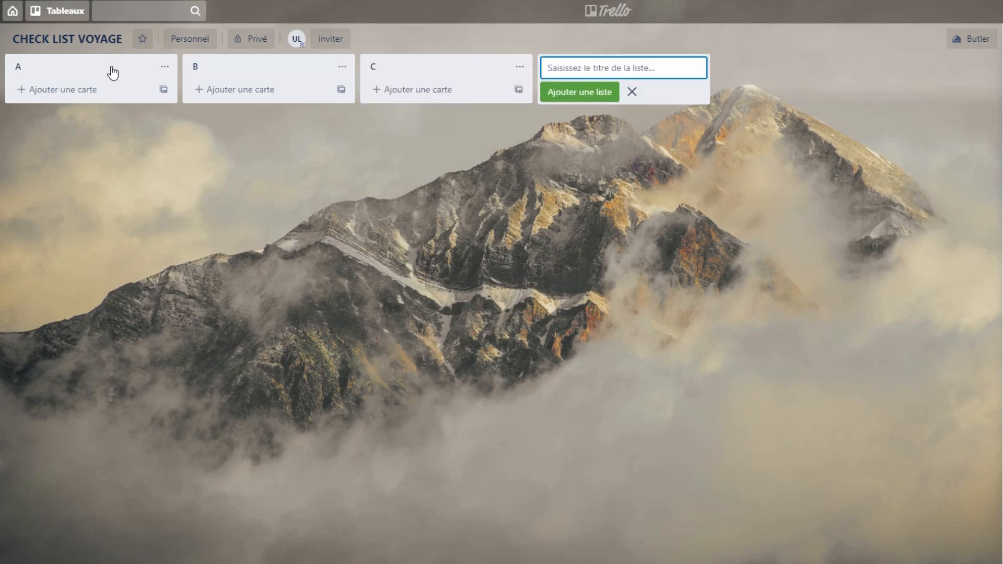
mouse_move(80, 82)
mouse_down()
mouse_move(425, 62)
mouse_move(110, 91)
mouse_move(463, 65)
mouse_move(63, 72)
mouse_move(92, 74)
mouse_move(76, 72)
mouse_up()
drag(284, 75, 316, 89)
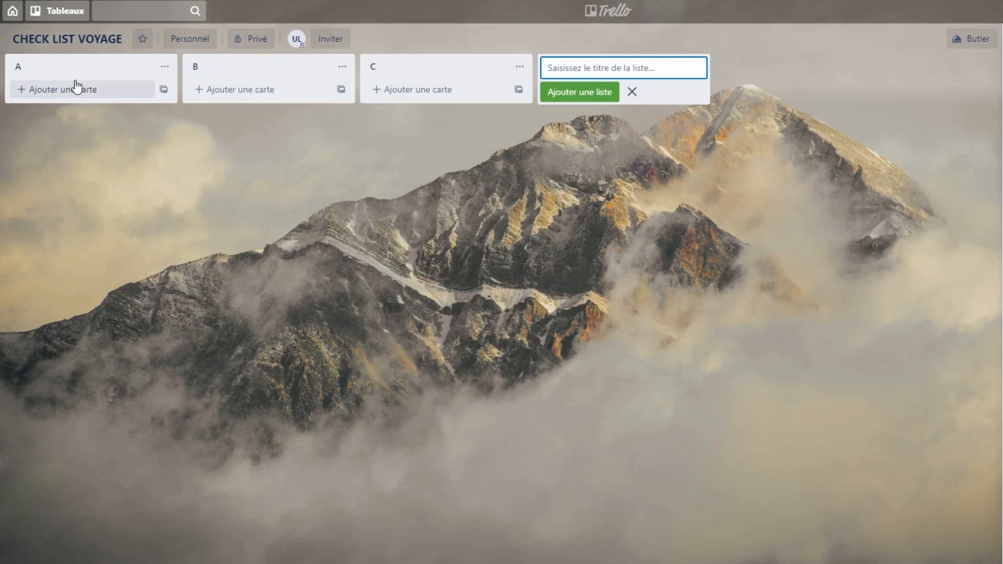
click(99, 93)
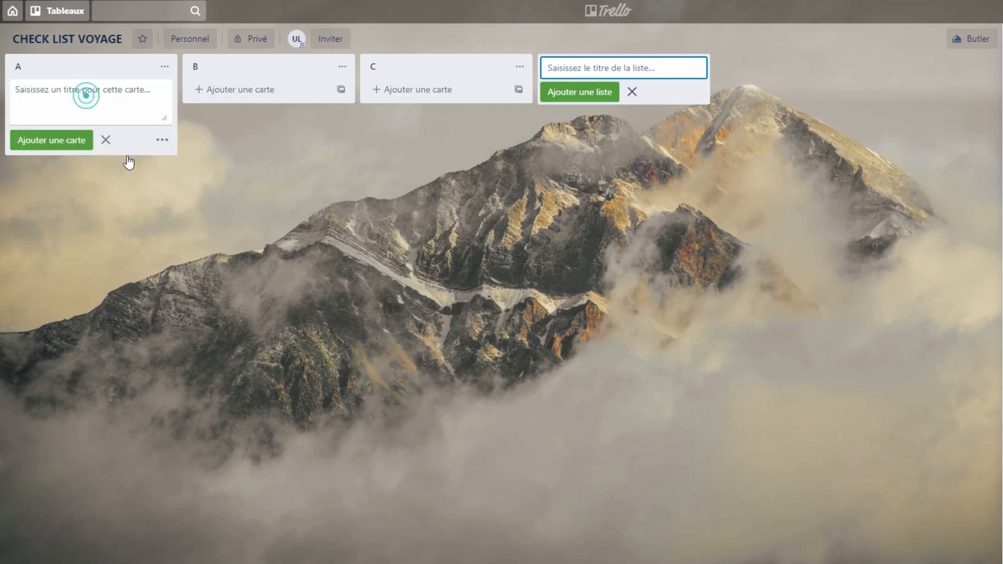
click(264, 183)
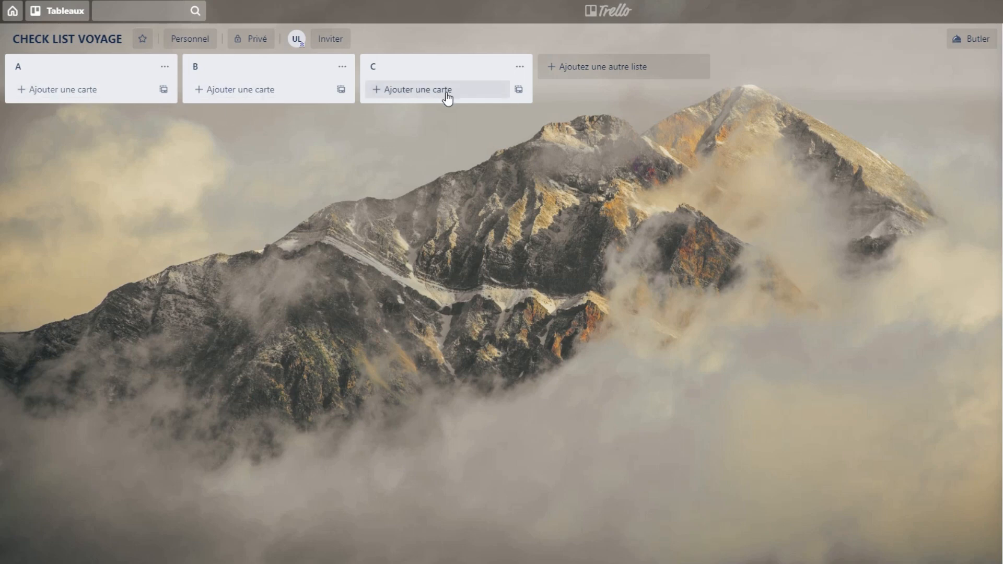
Start a new card in list A, enter the trial title FDGDFGDF and clear it again
click(94, 92)
text(FDGDFGDF)
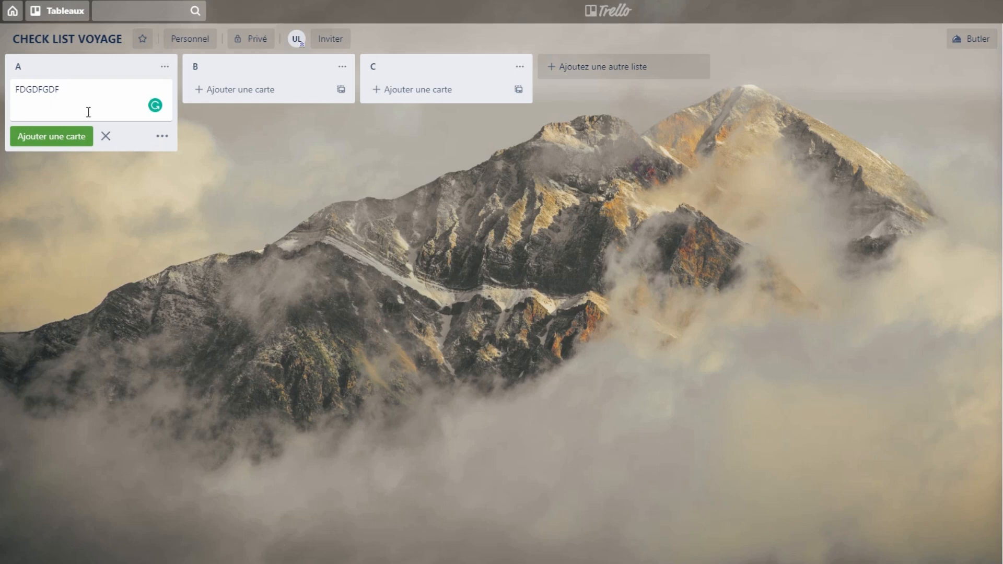
key(BackSpace)
key(BackSpace)
key(BackSpace)
key(BackSpace)
key(BackSpace)
key(BackSpace)
key(BackSpace)
key(BackSpace)
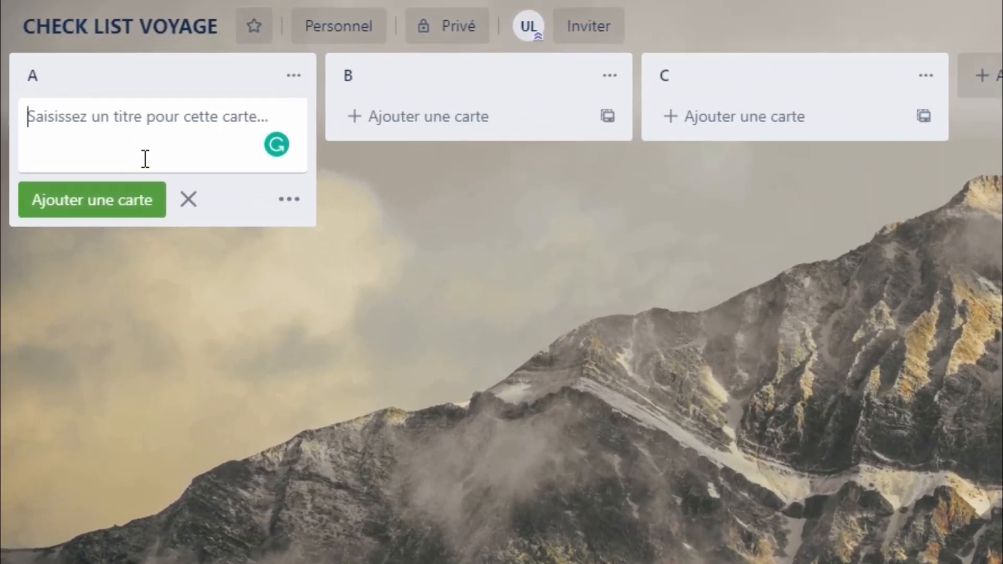
Add three cards titled HABITS, MAKEUP and SOIN to list A
text(HABITS)
key(Return)
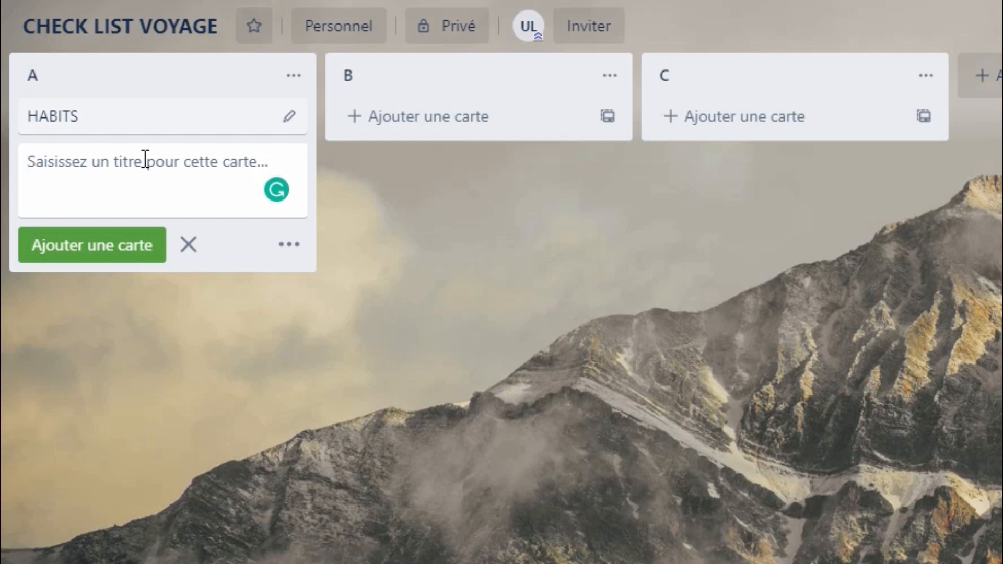
text(MAKEUP)
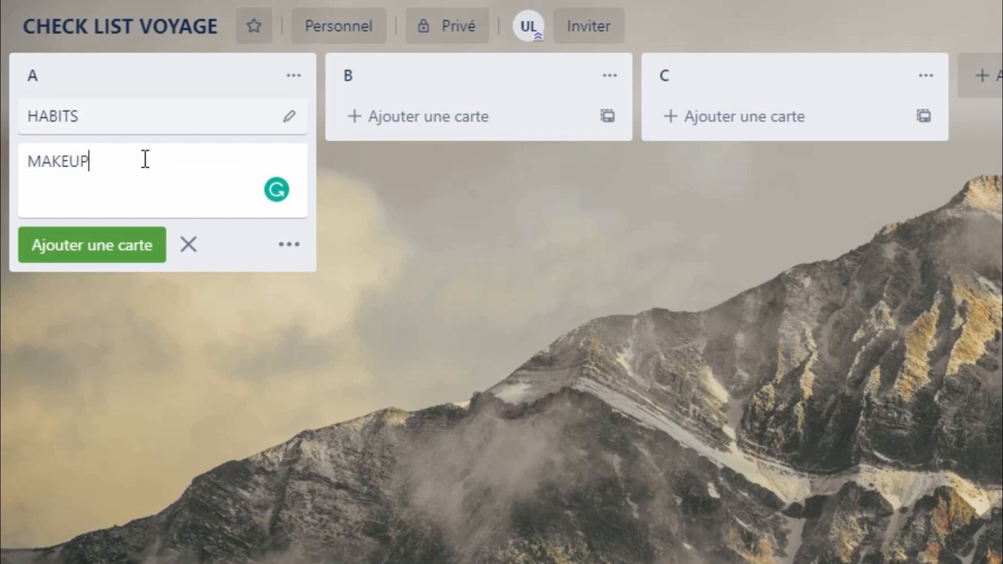
key(Return)
text(SOIN)
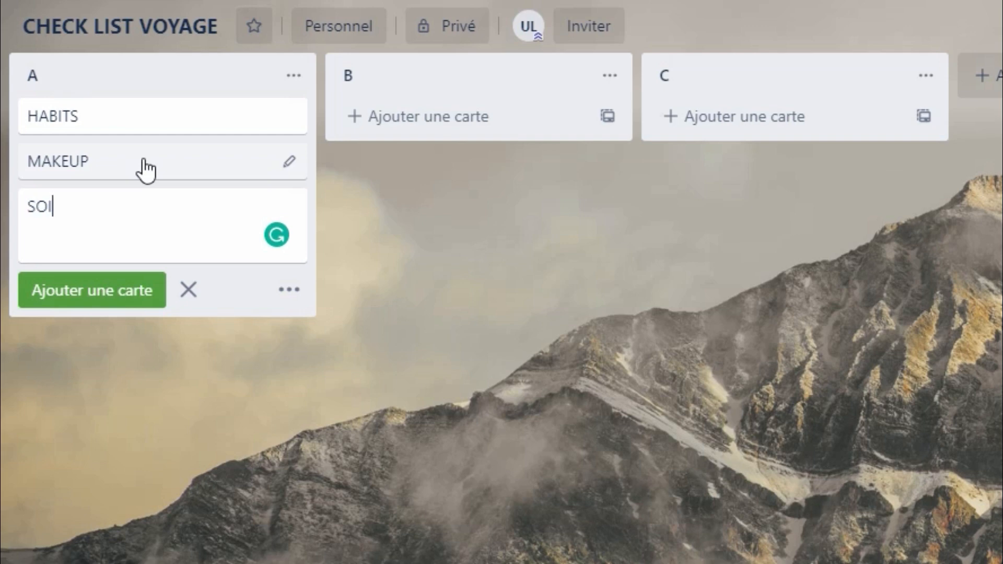
key(Return)
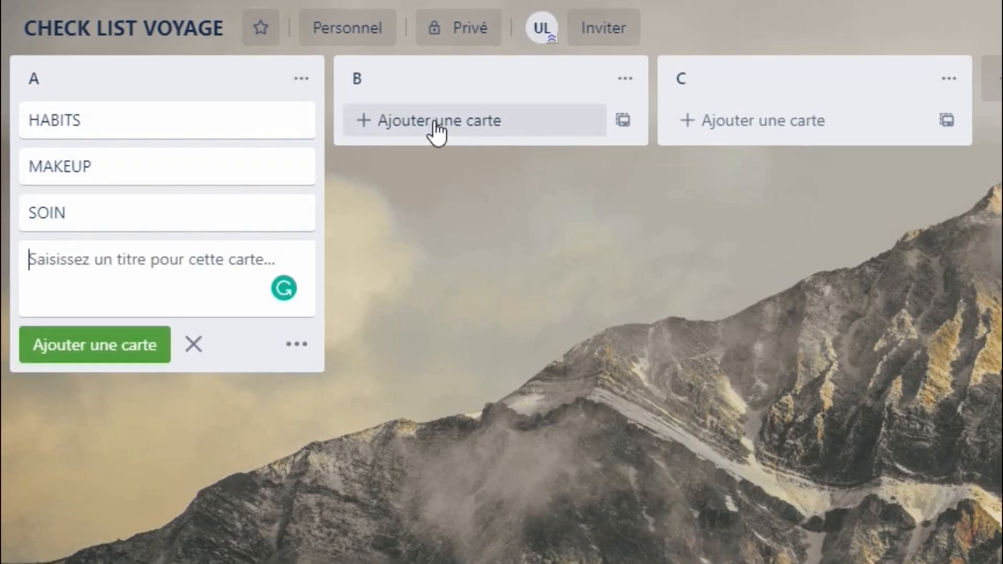
Add three cards titled HABITS, SOIN and JOUET to list B
click(436, 123)
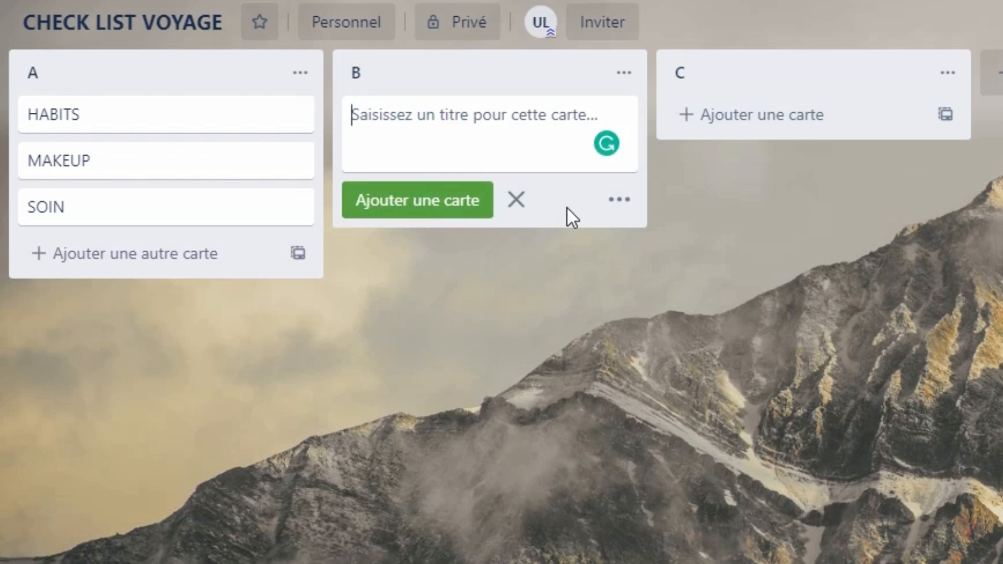
text(HABITS)
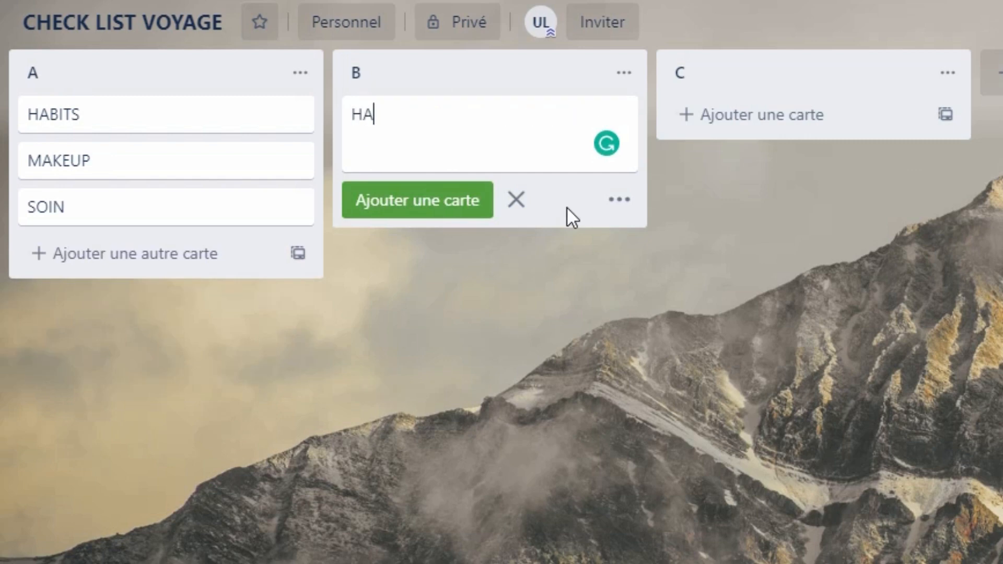
key(Return)
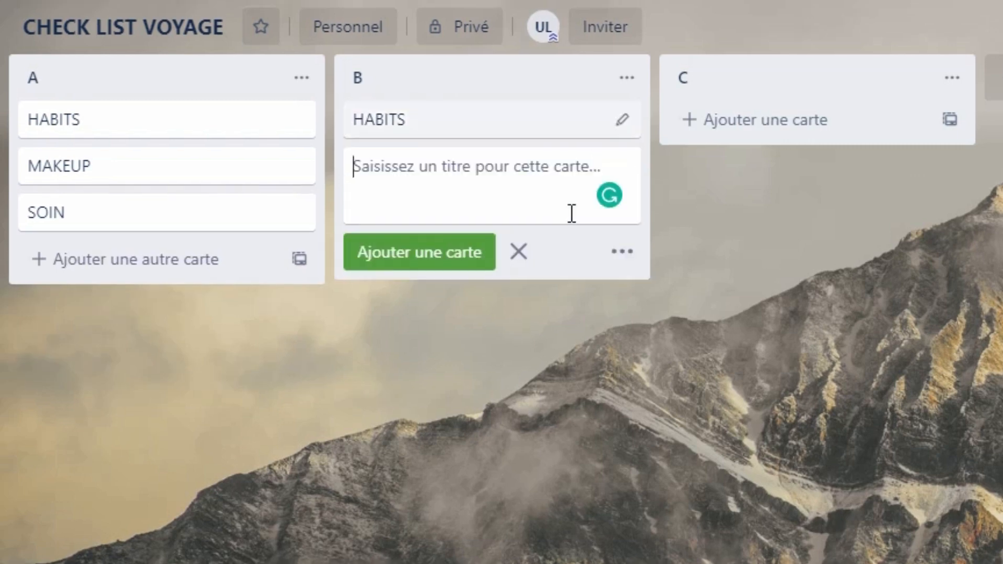
text(SOIN)
key(Return)
text(JOUET)
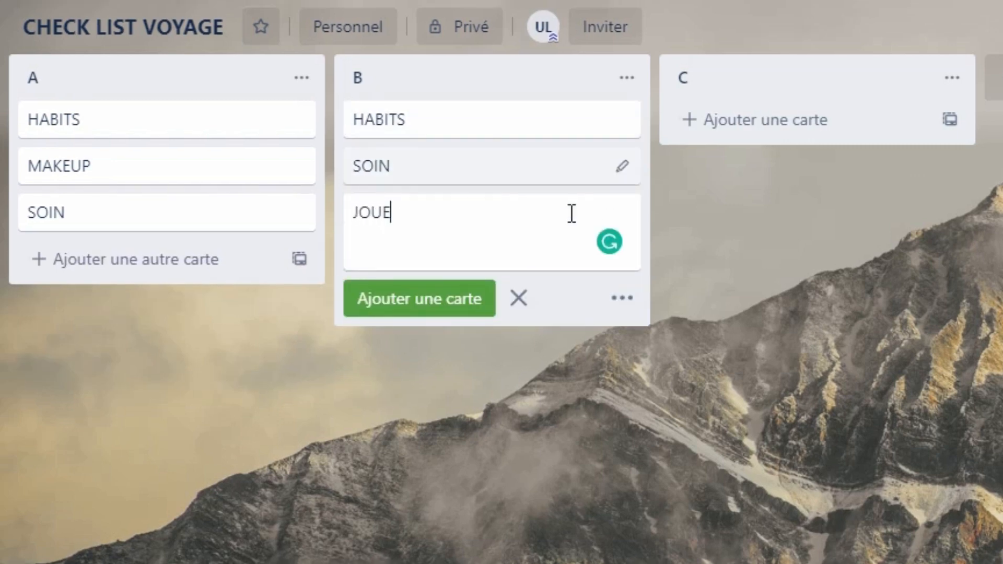
key(Return)
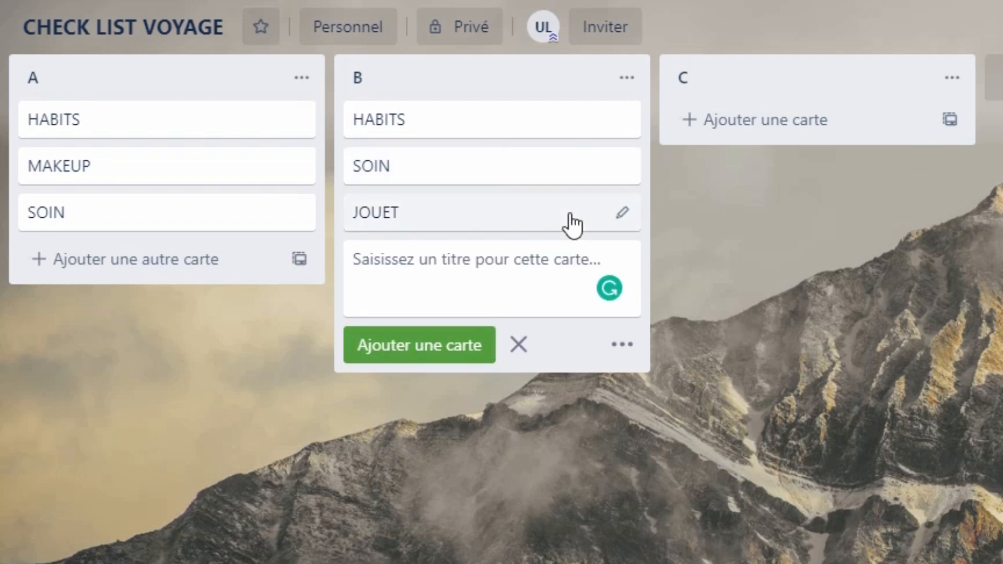
Add two cards titled HABIT and CHAUSSURE to list C
click(763, 130)
text(HABIT)
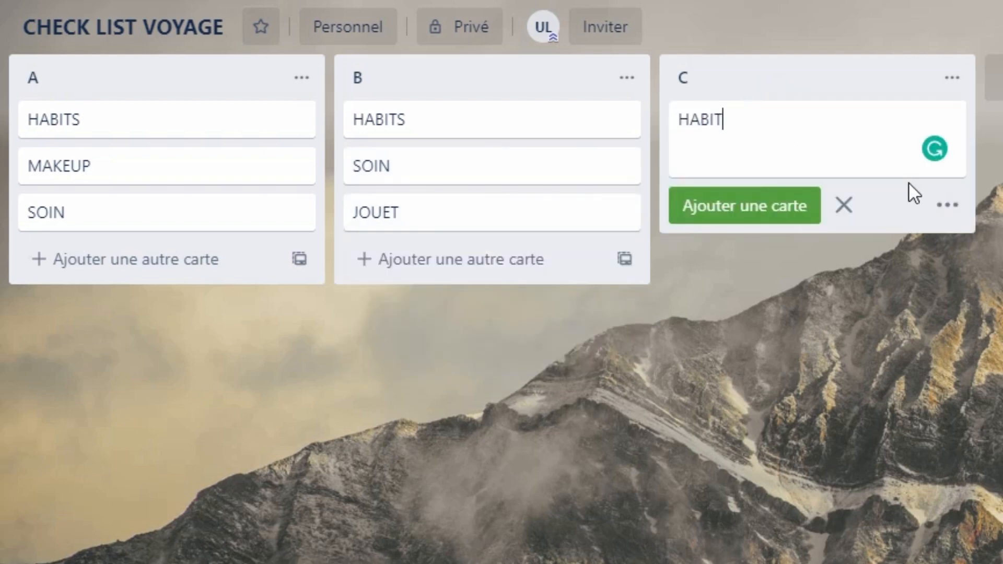
key(Return)
text(CHAUSSURE)
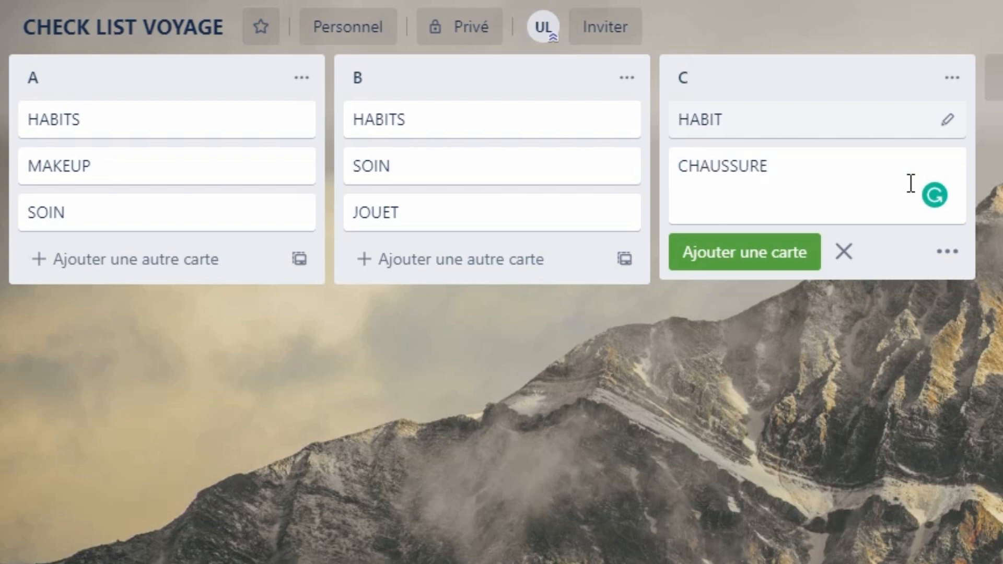
key(Return)
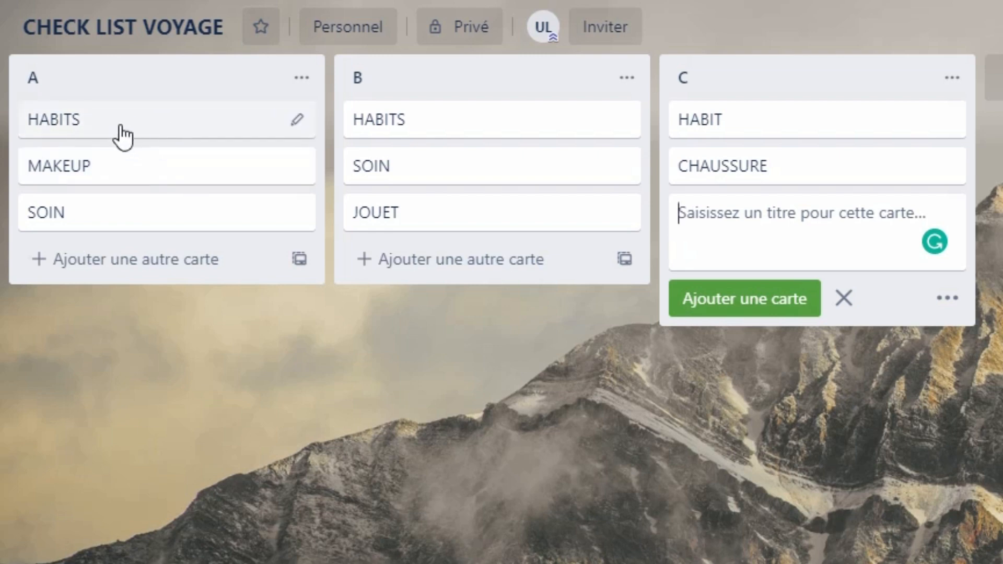
Open the HABITS card in list A and save the description "CECI UNE LISTE HABITS HIVER"
mouse_move(120, 127)
mouse_down()
mouse_move(445, 123)
mouse_move(124, 130)
mouse_move(774, 159)
mouse_move(111, 133)
mouse_move(107, 112)
mouse_up()
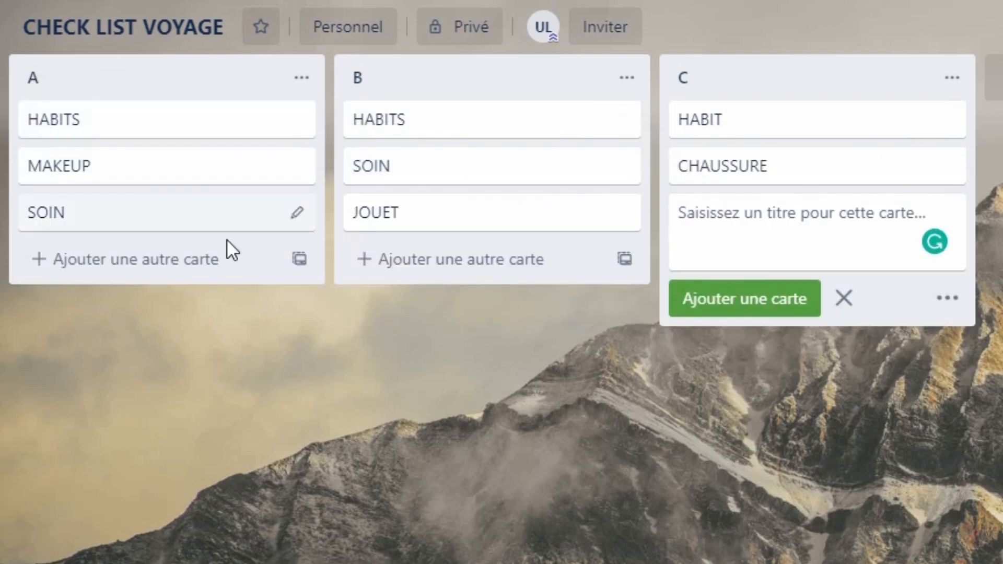
click(122, 133)
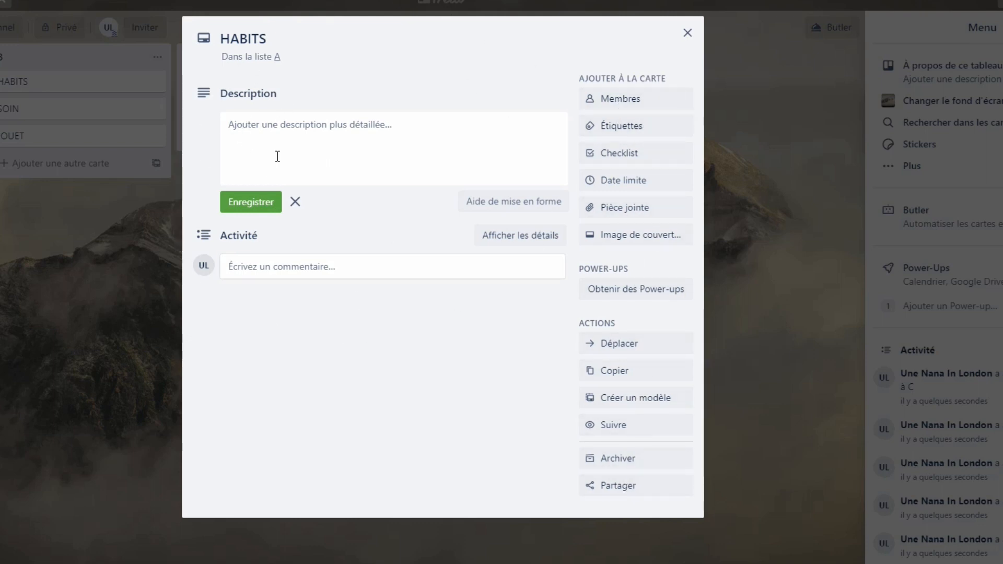
click(284, 137)
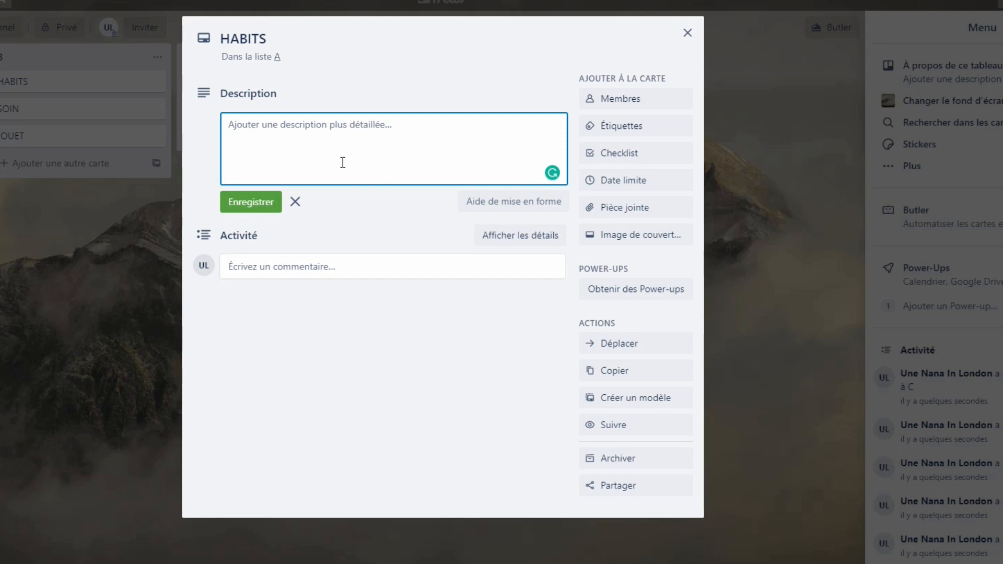
text(CECI )
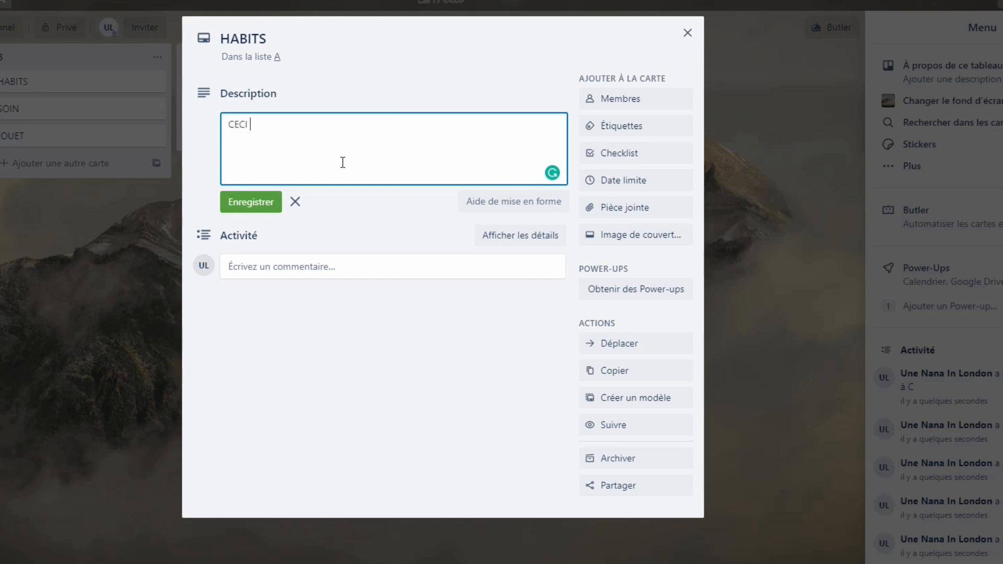
text(UNE LISTE HABT)
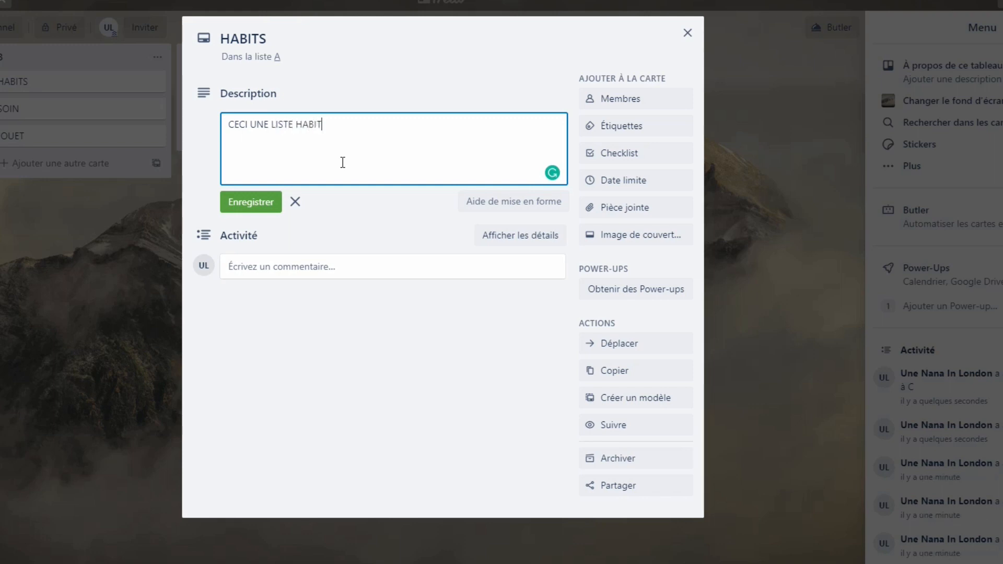
text(HIVER)
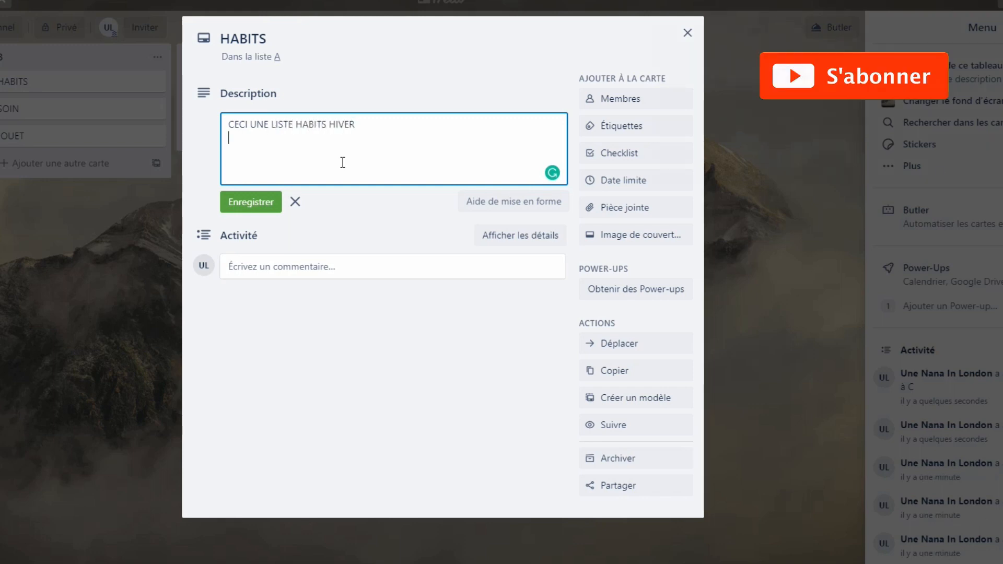
click(258, 207)
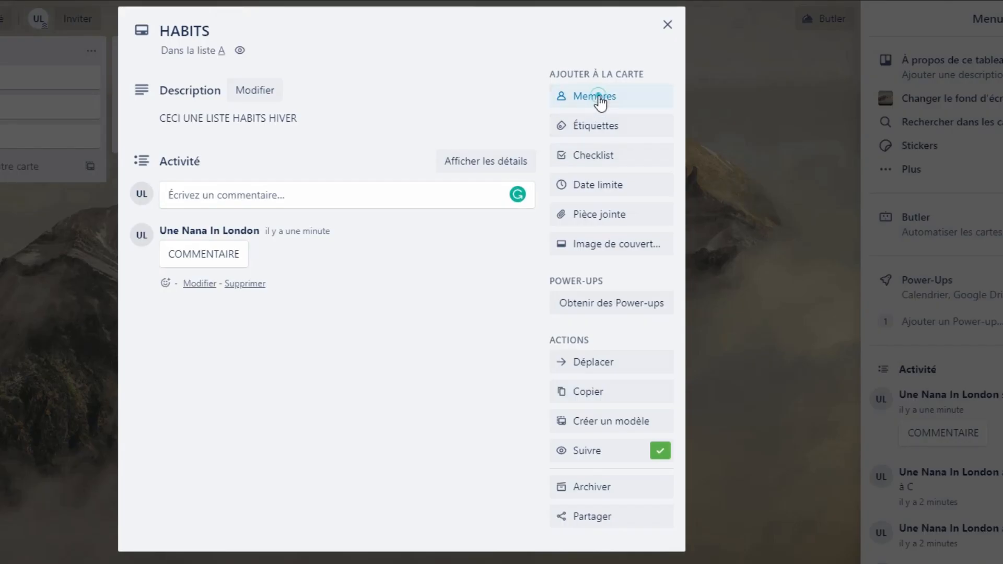
View the board members available for the HABITS card and close the member picker
click(638, 144)
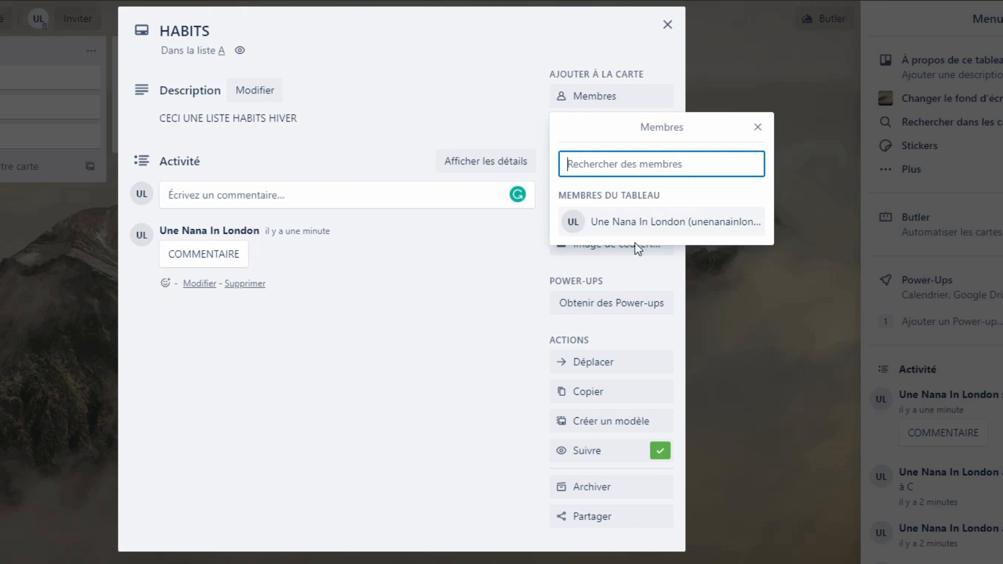
click(423, 309)
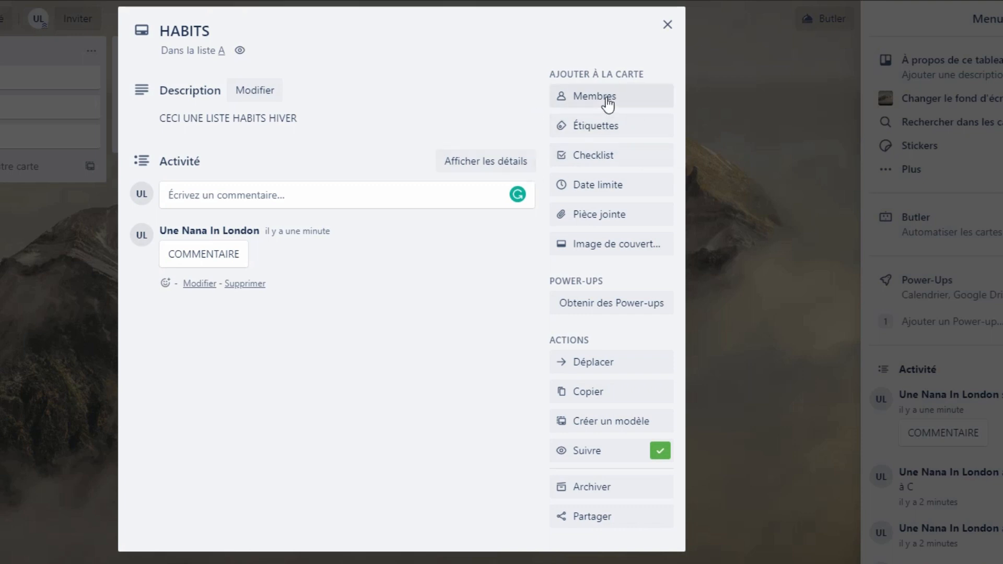
Name the green label HABITS HIVER, the yellow label EN COURS and the red label URGENT
click(641, 137)
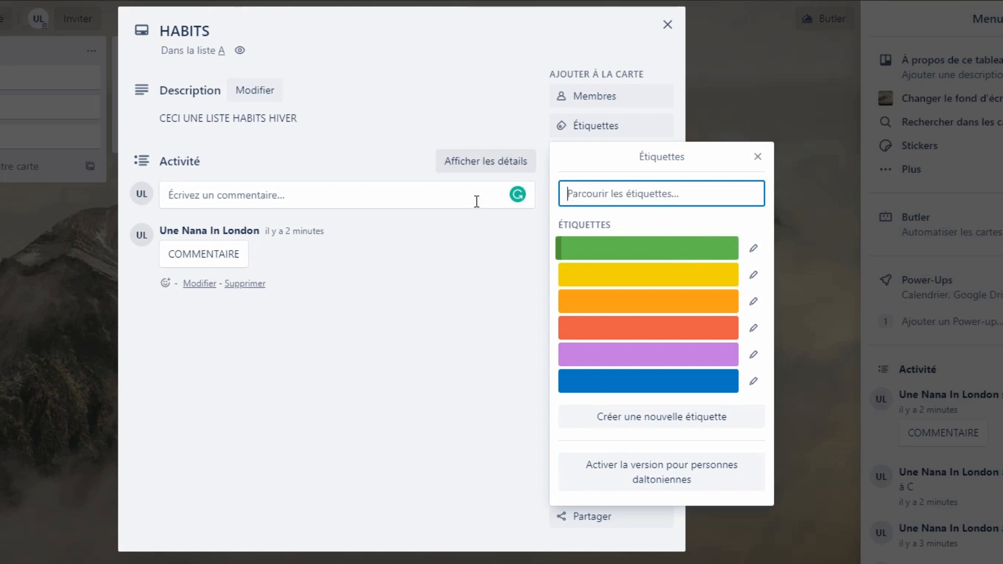
click(752, 250)
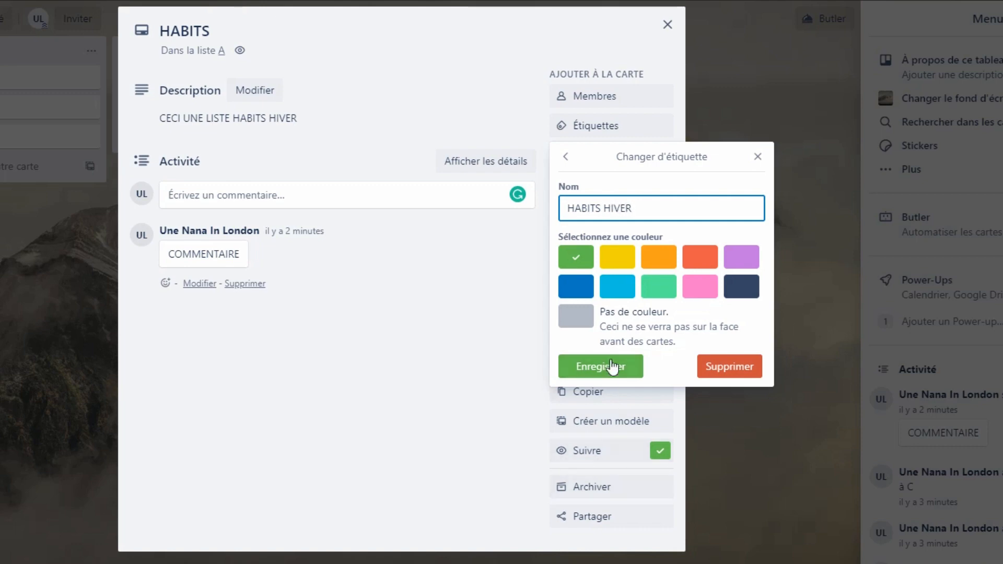
click(591, 365)
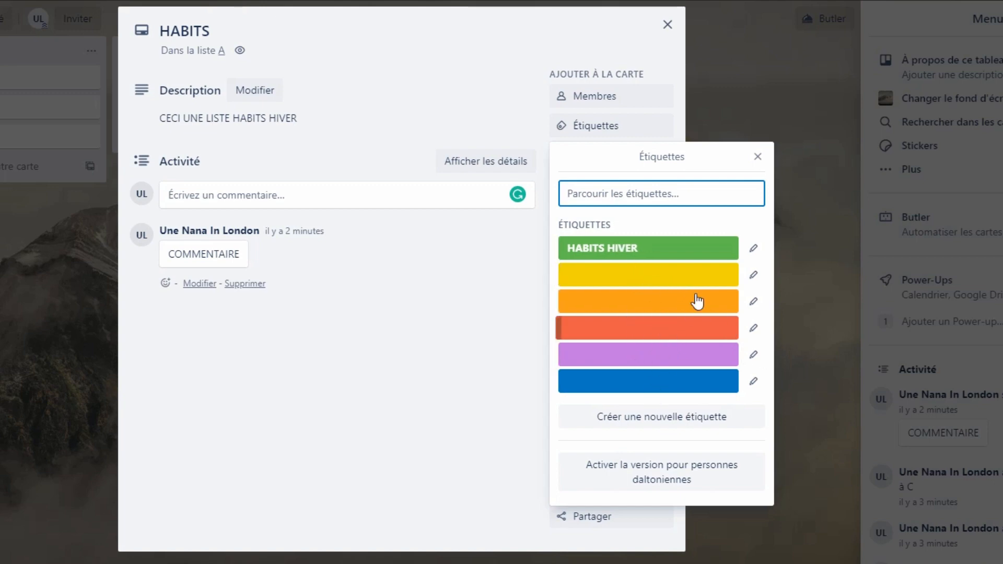
click(753, 275)
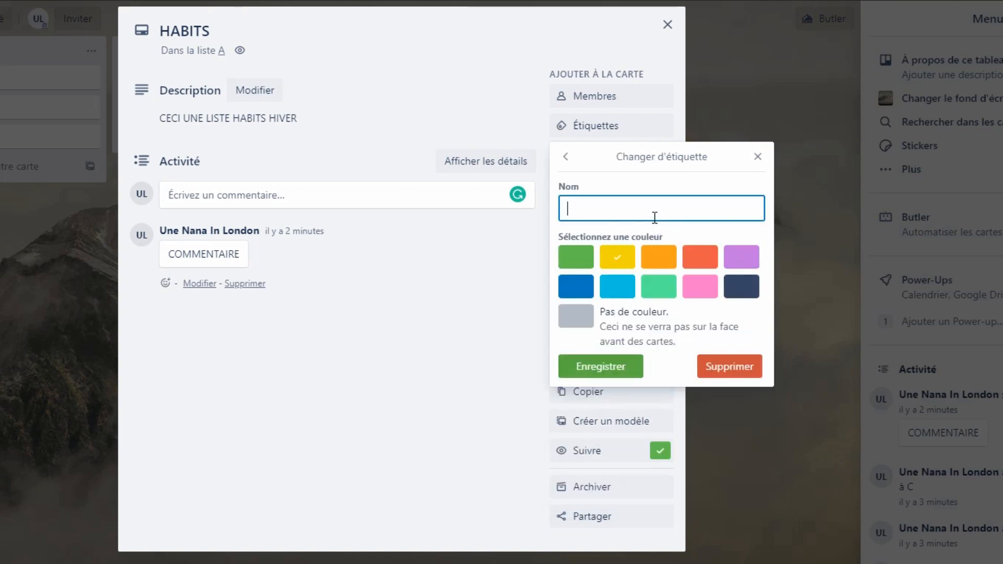
text(EN COURS)
key(Return)
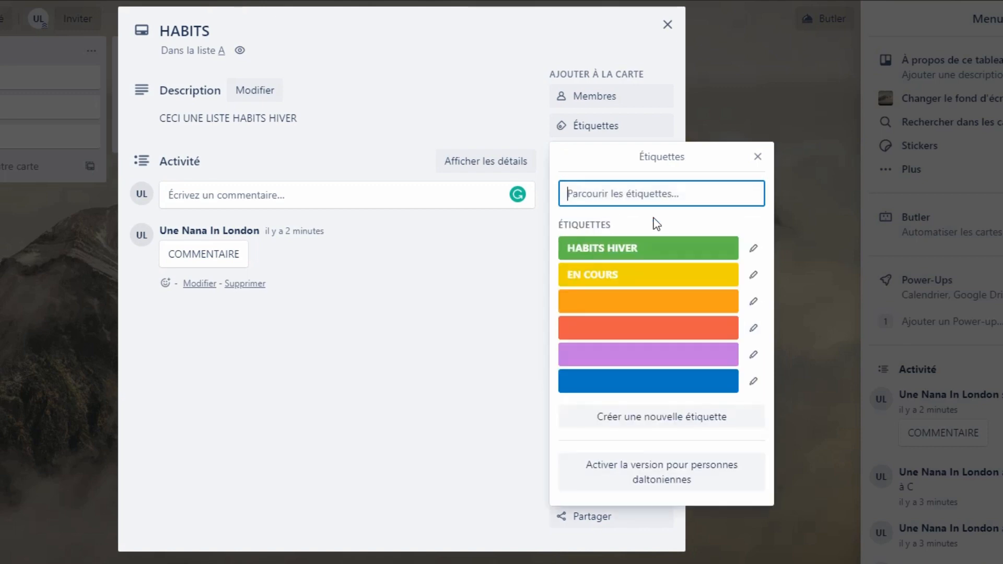
click(753, 328)
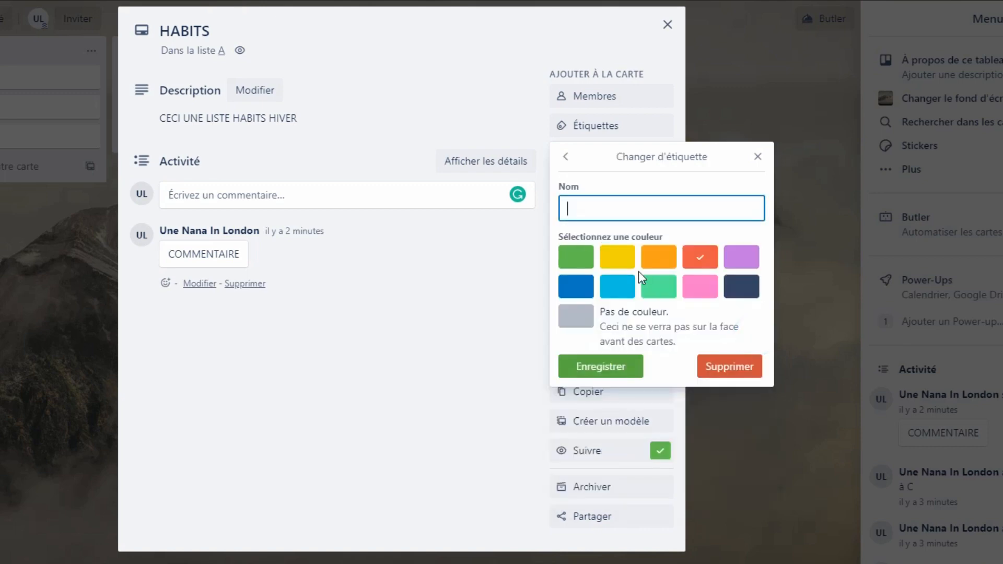
text(URGENT)
click(615, 369)
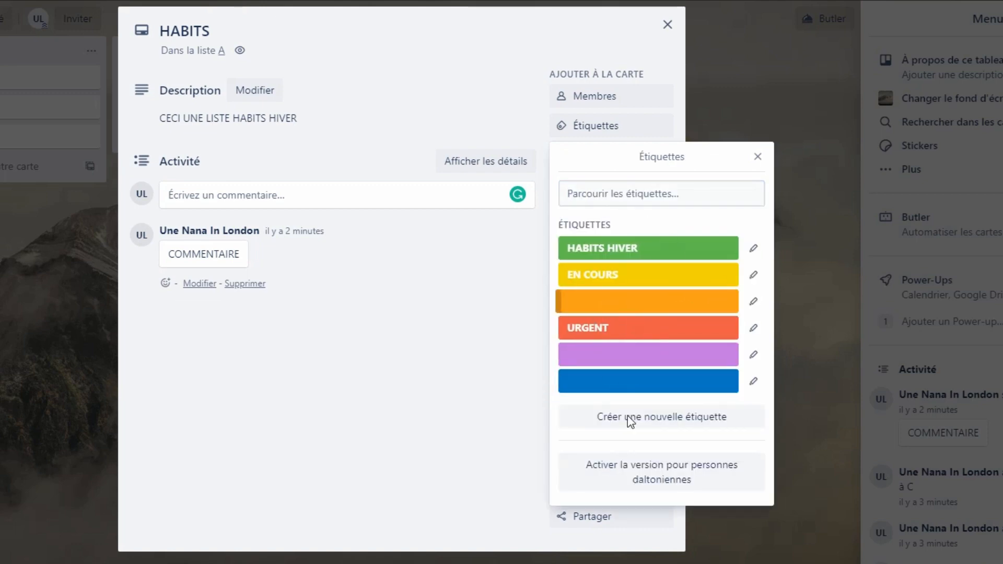
Apply the URGENT, EN COURS and HABITS HIVER labels to the HABITS card and close the card
click(633, 329)
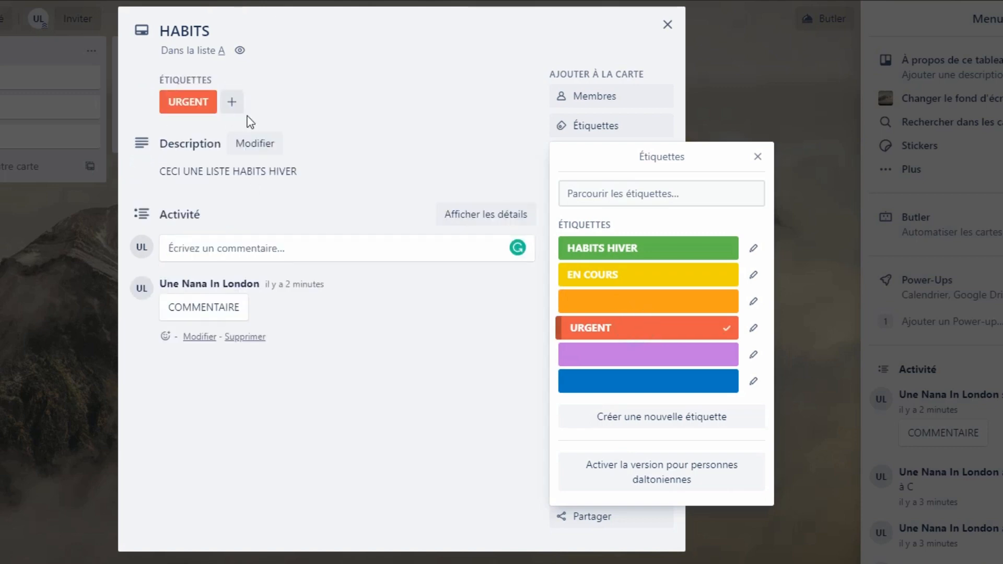
click(585, 275)
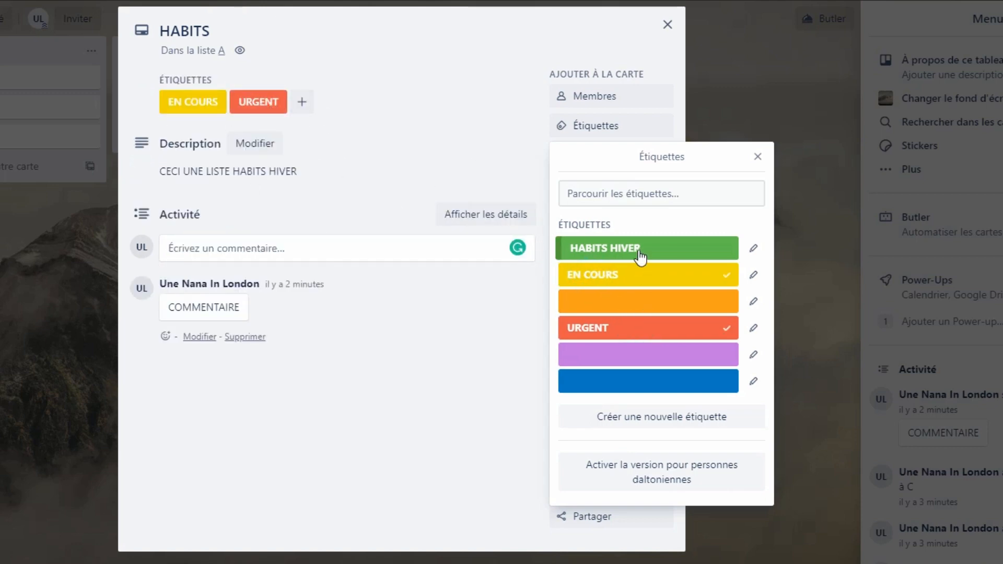
click(640, 252)
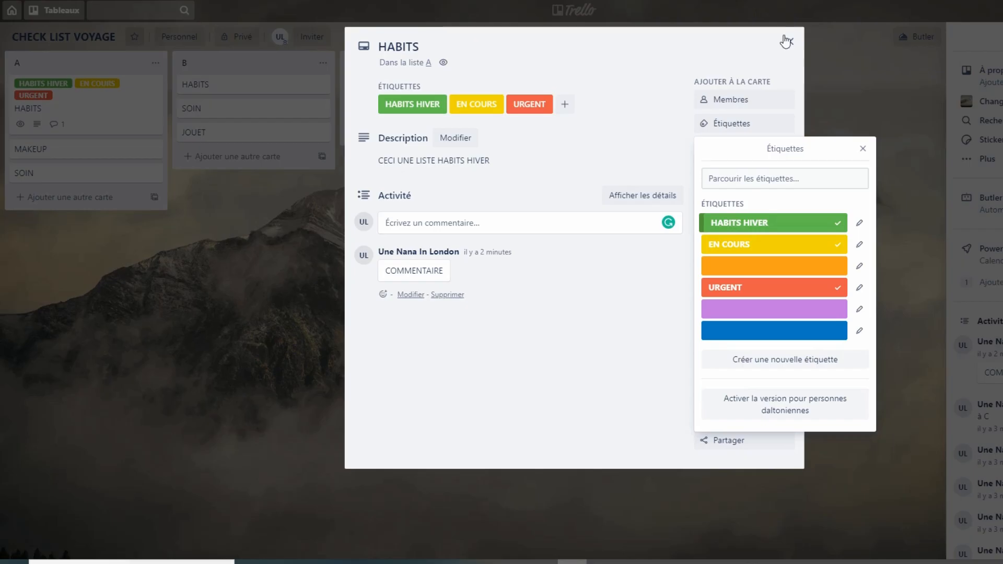
click(789, 40)
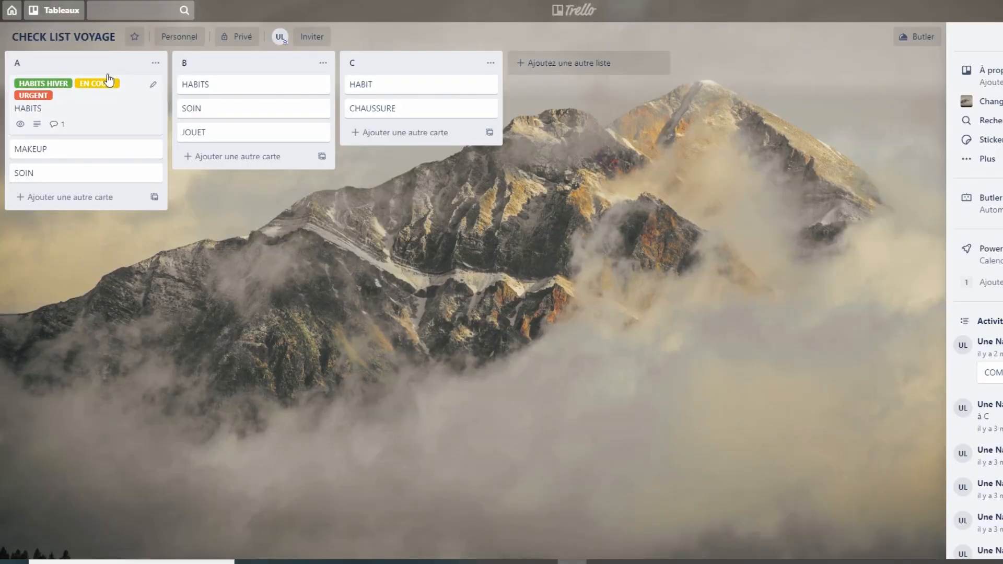
Reopen the HABITS card in list A and add a checklist titled HABITS HIVER with the items BONNET and GANT
click(97, 116)
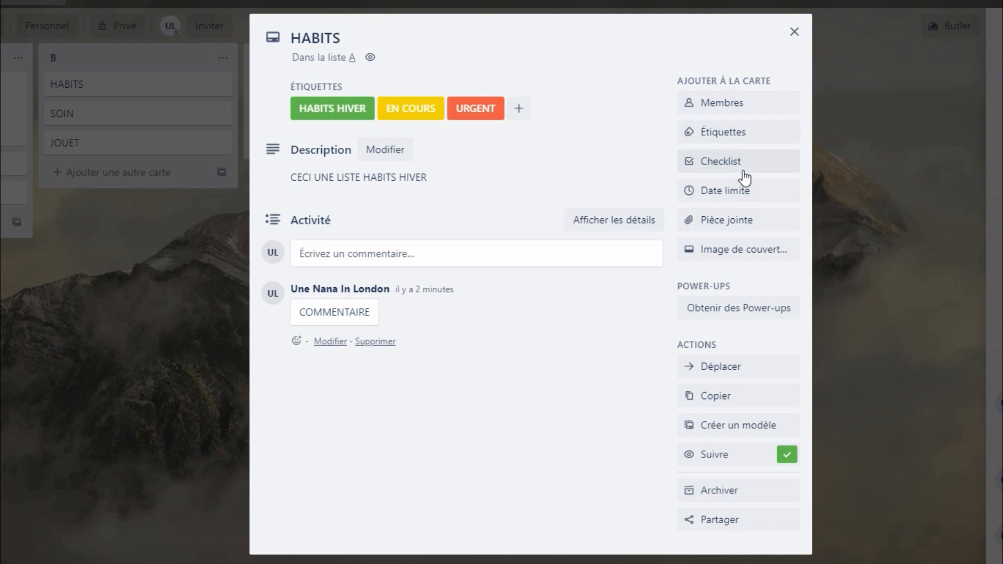
click(743, 172)
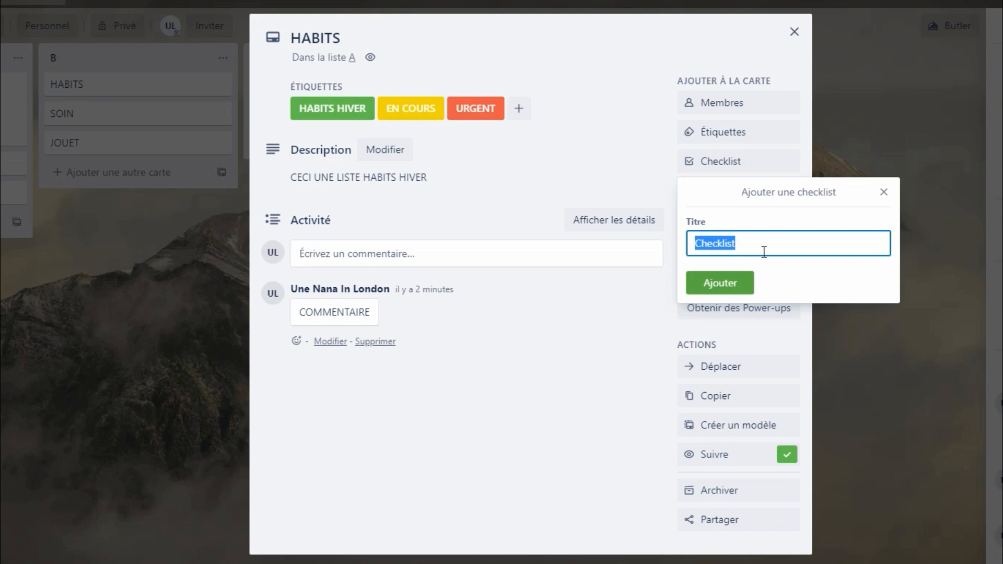
text(HABITS HIV)
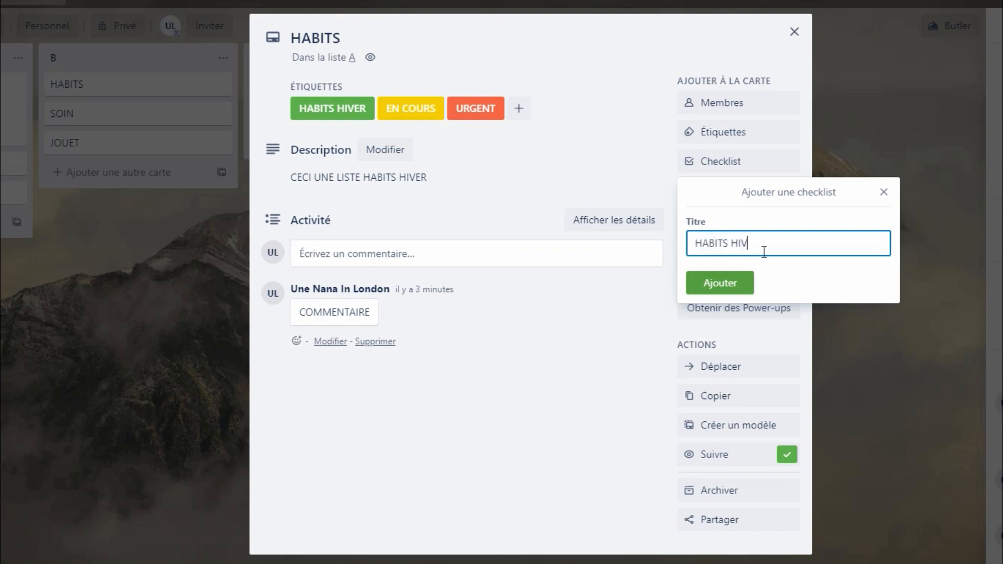
text(ER)
key(Return)
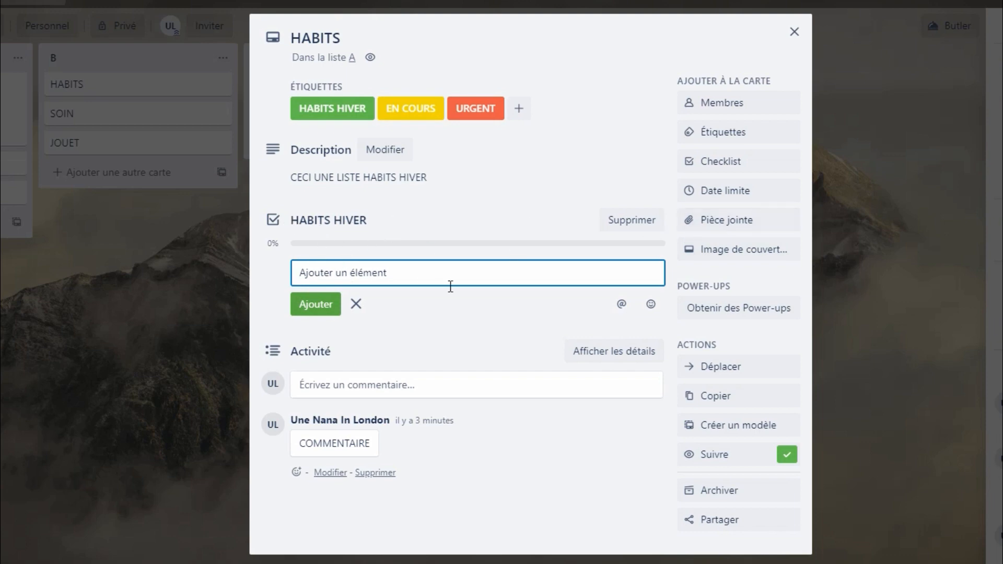
text(BONNET)
key(Return)
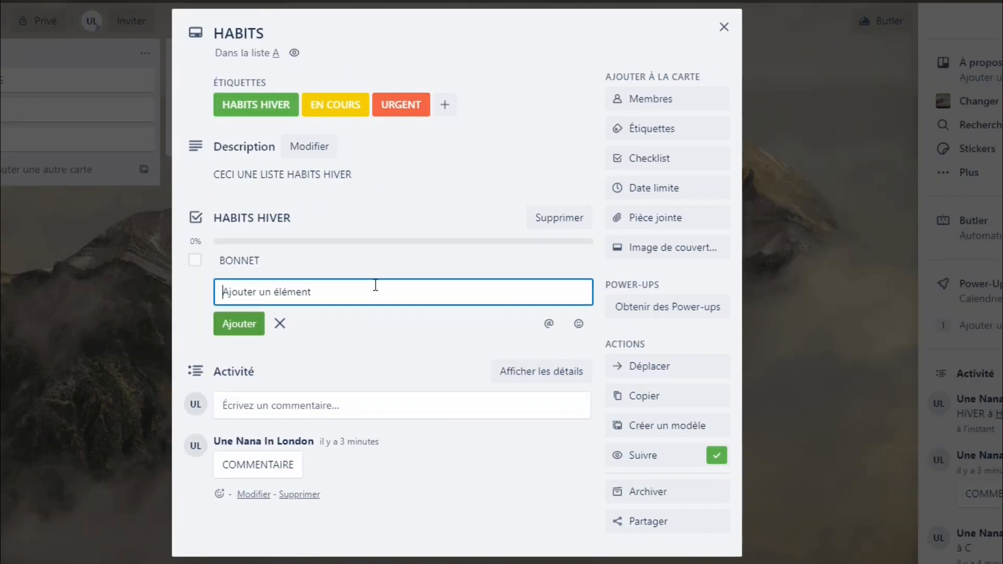
text(GANT)
key(Return)
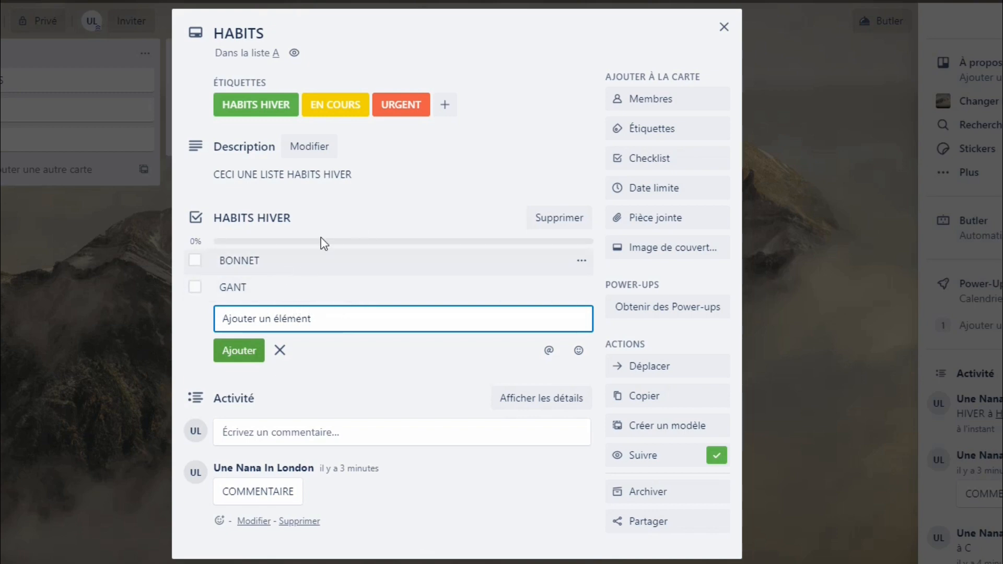
Mark the BONNET item as complete and set it back to incomplete
click(193, 264)
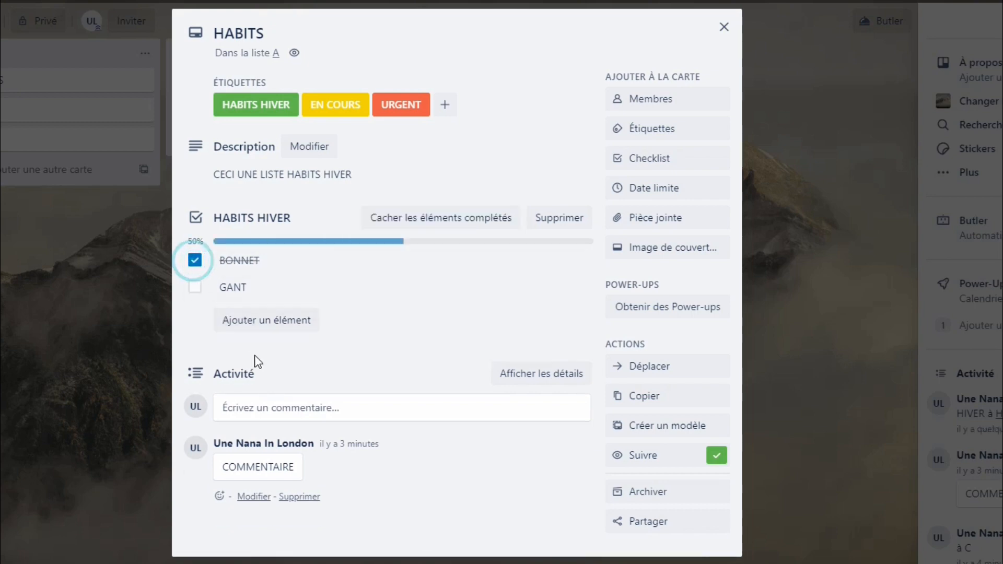
click(196, 265)
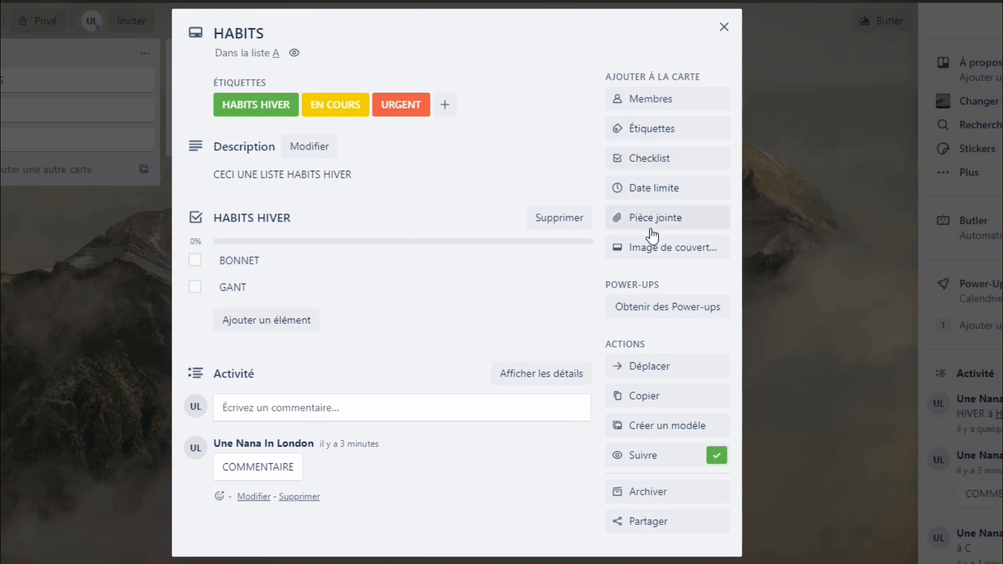
Add a second checklist titled ETE to the HABITS card with the item MAILLOT DE BAIN
click(662, 162)
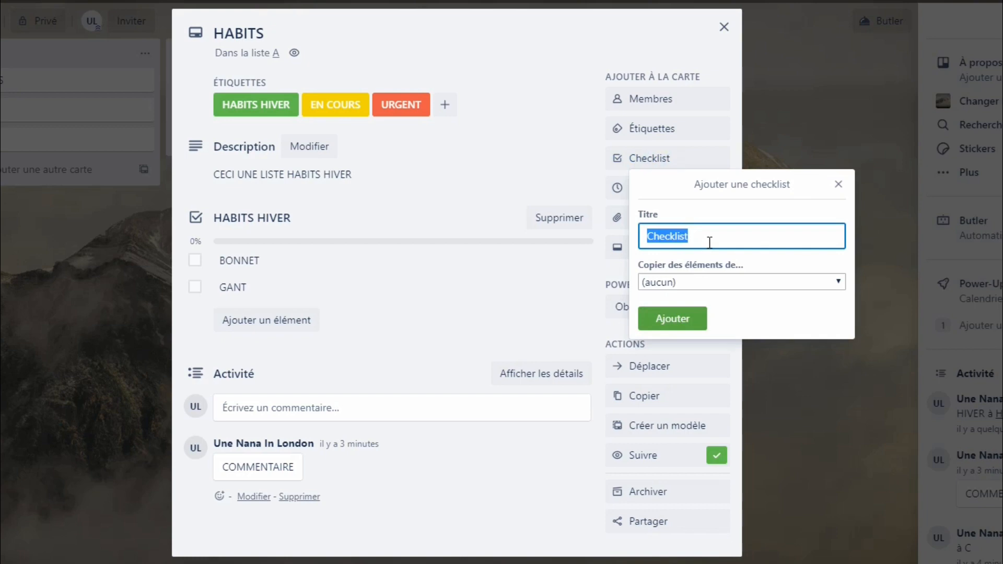
text(ETE)
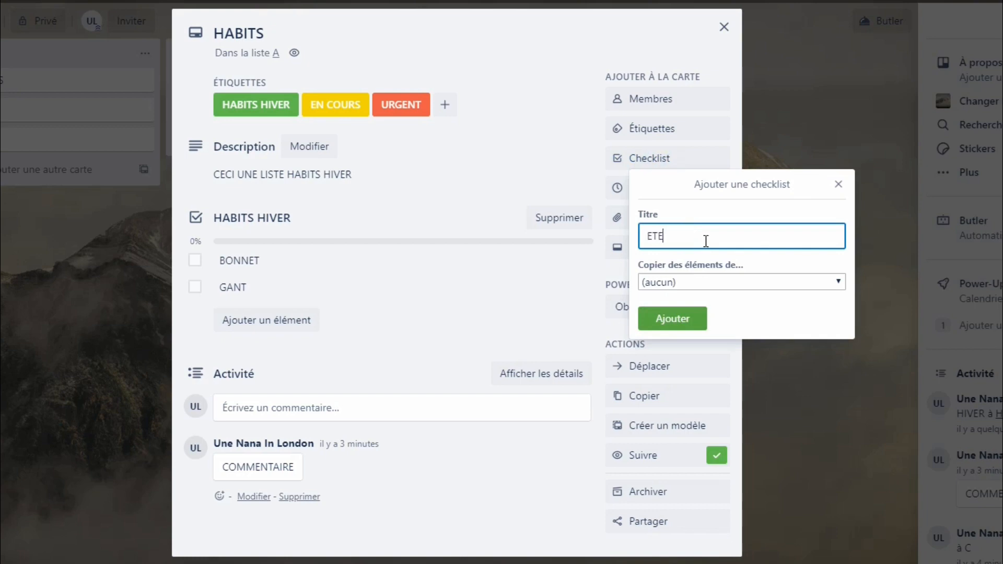
key(Return)
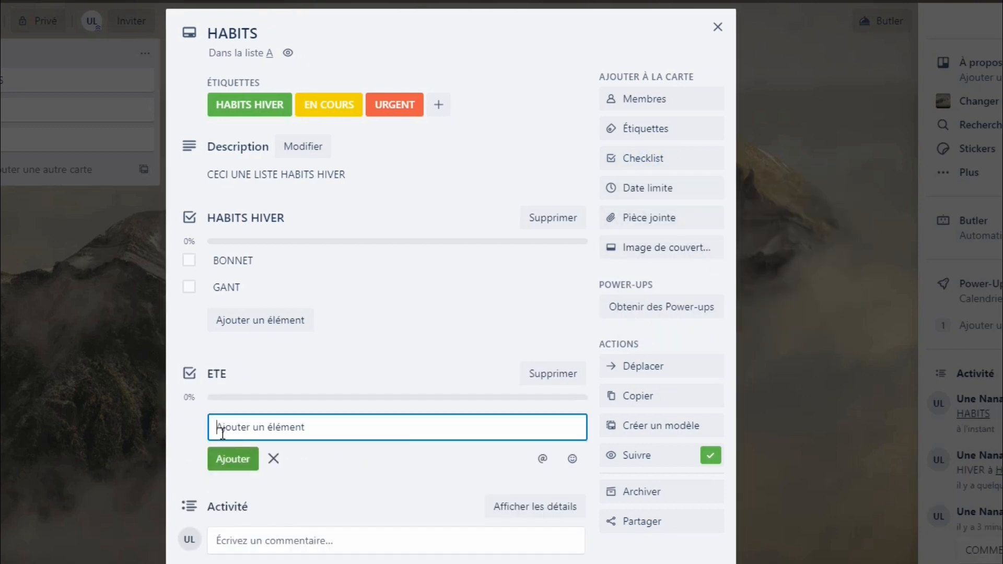
text(MAILLOT DE BAIN)
key(Return)
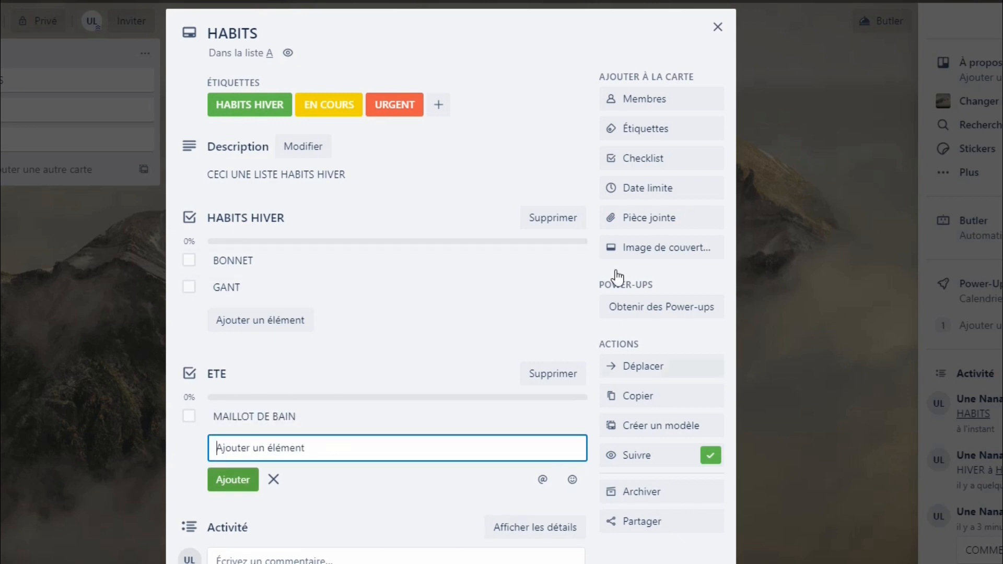
View the card's due date settings and open its attachment options at the link field
click(660, 190)
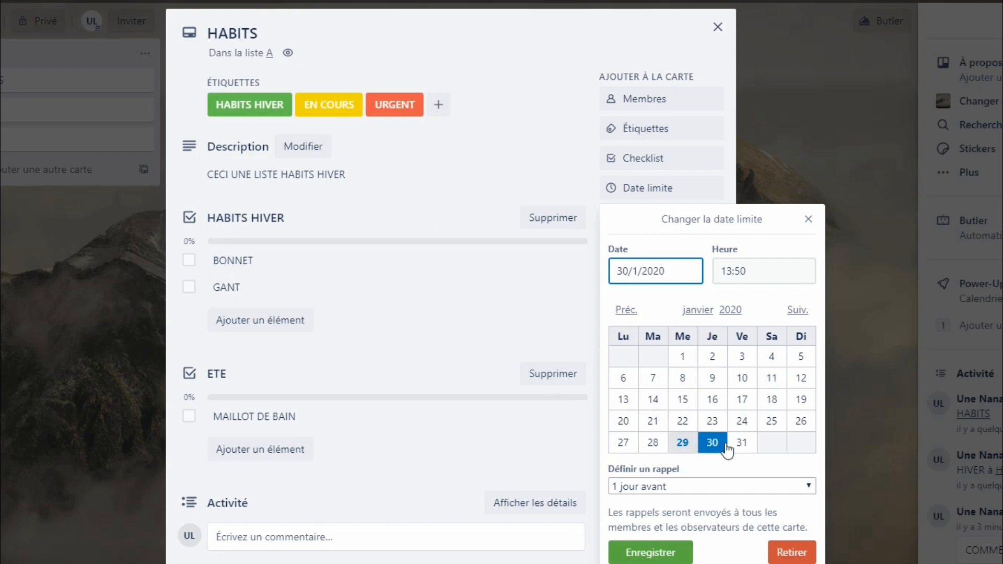
click(661, 223)
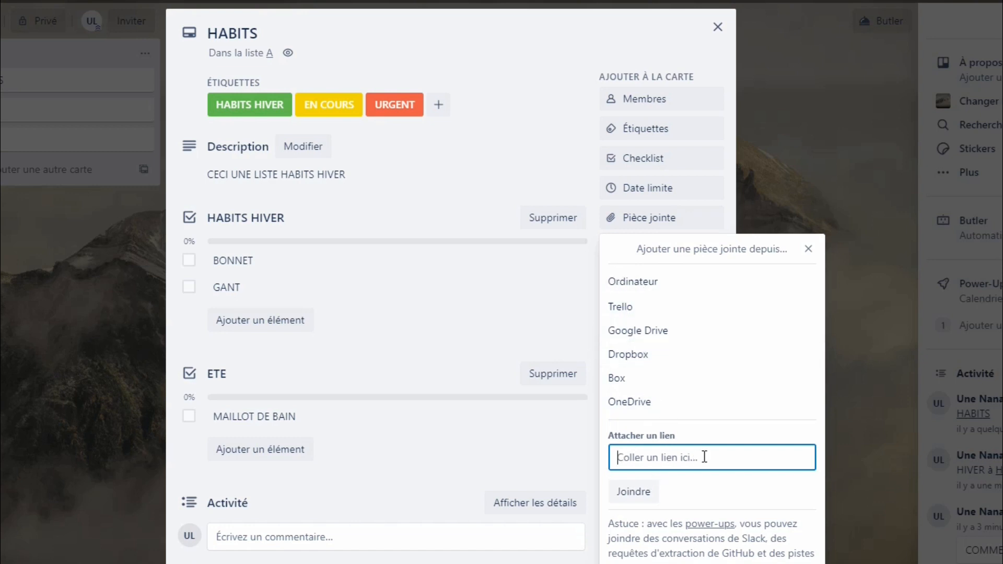
click(651, 458)
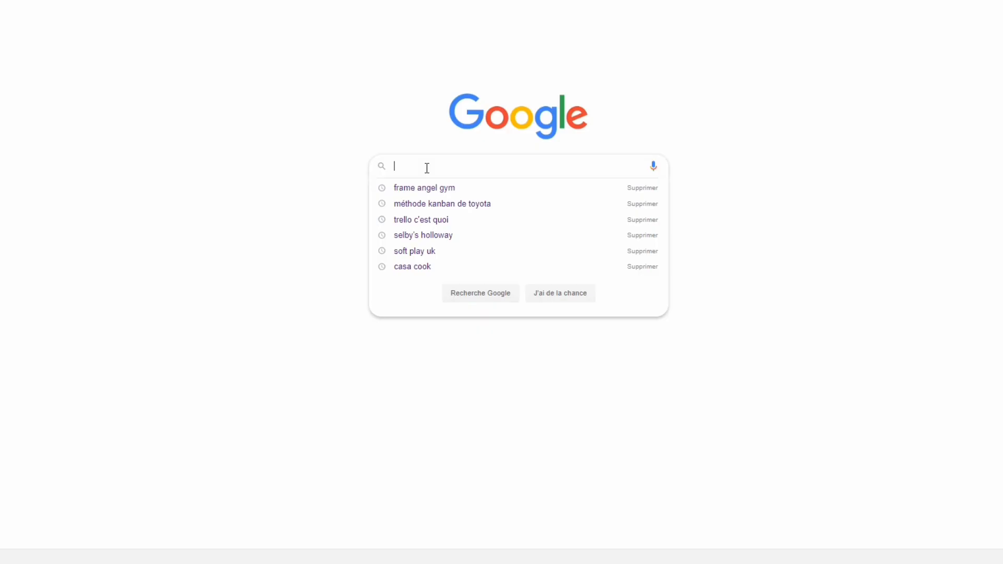
Switch to Google, search for "BALI INFORMATION VOYAGE" and open the routard.com guide to Bali from the results
text(BALI)
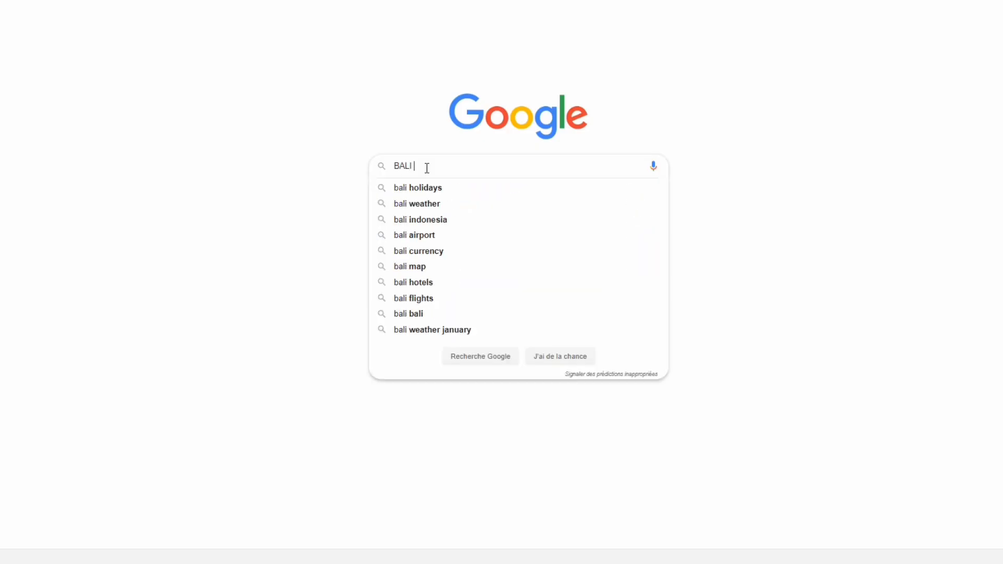
text( INFORMATIO)
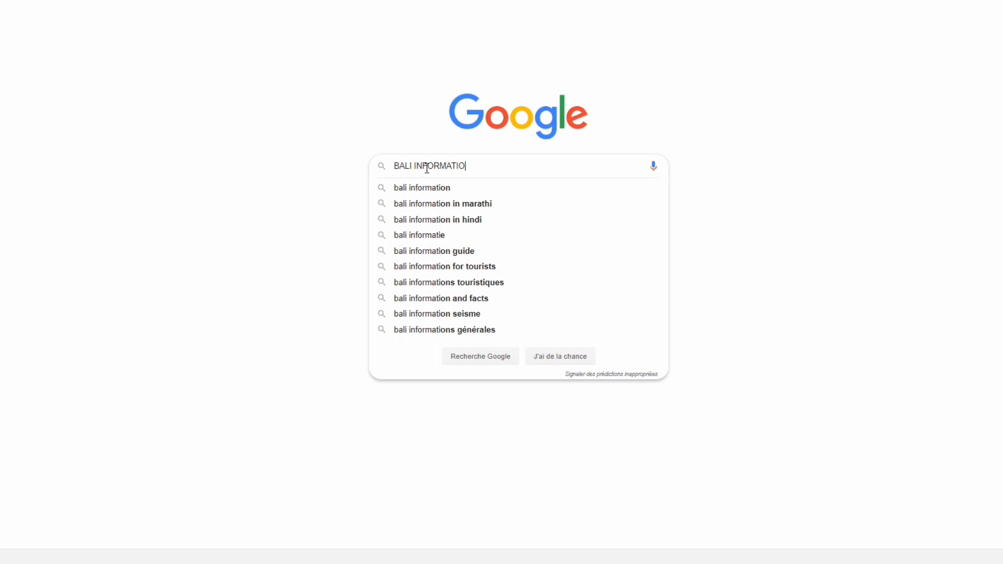
text(N VOYAGE)
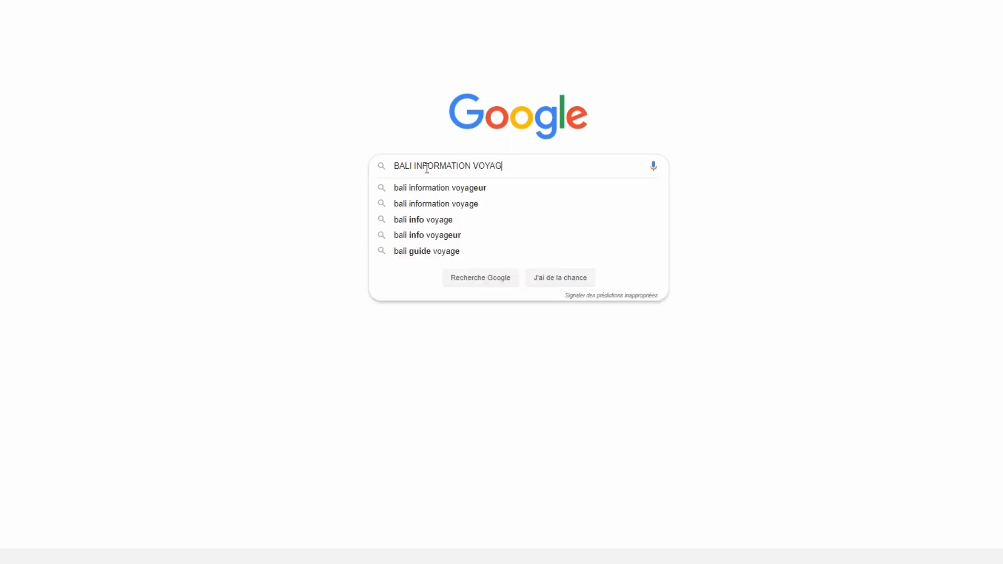
key(Return)
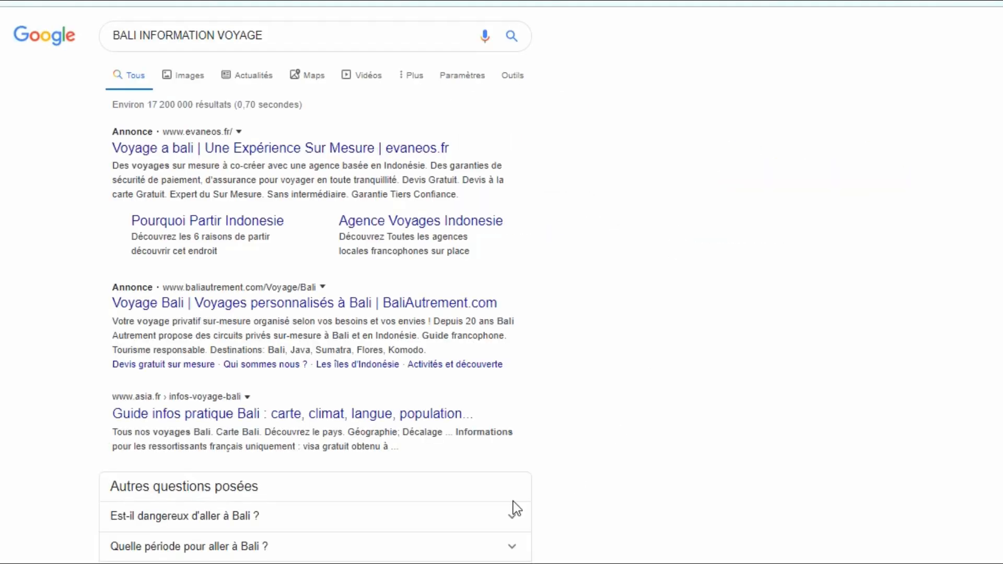
scroll(242, 495, down, 5)
click(210, 423)
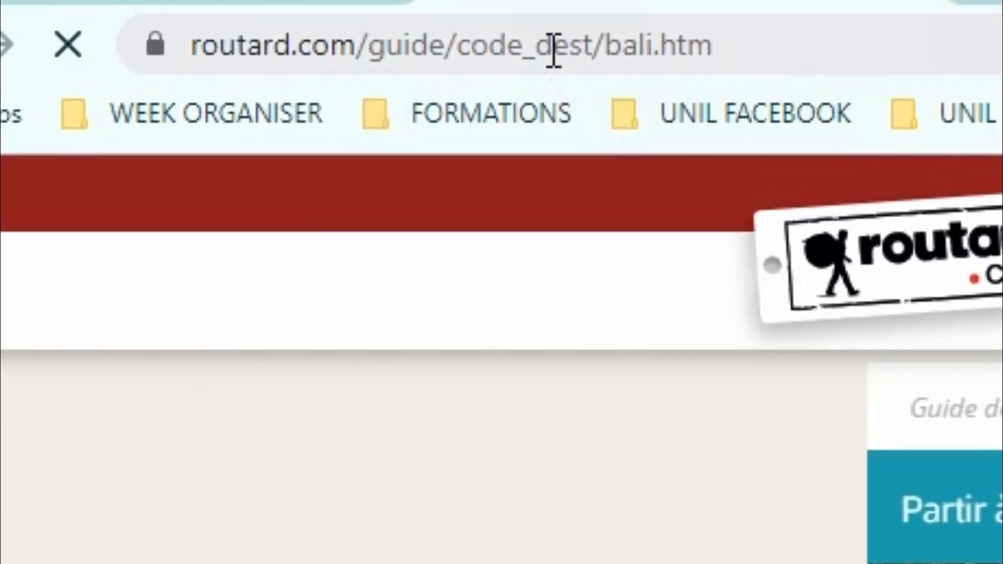
Copy the routard.com Bali guide's address and attach it as a link to the HABITS card
click(554, 52)
key(ctrl+c)
right_click(546, 50)
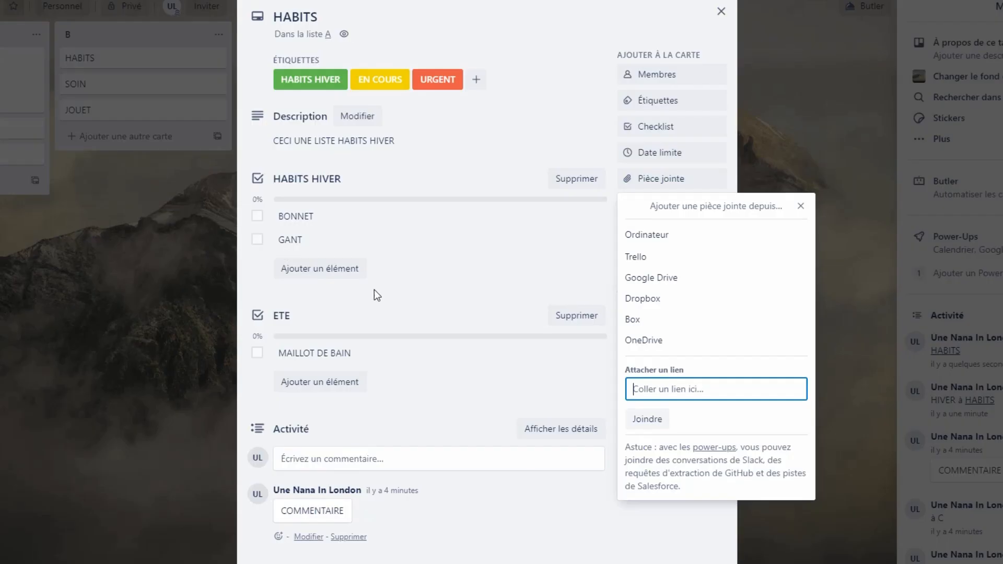
right_click(726, 385)
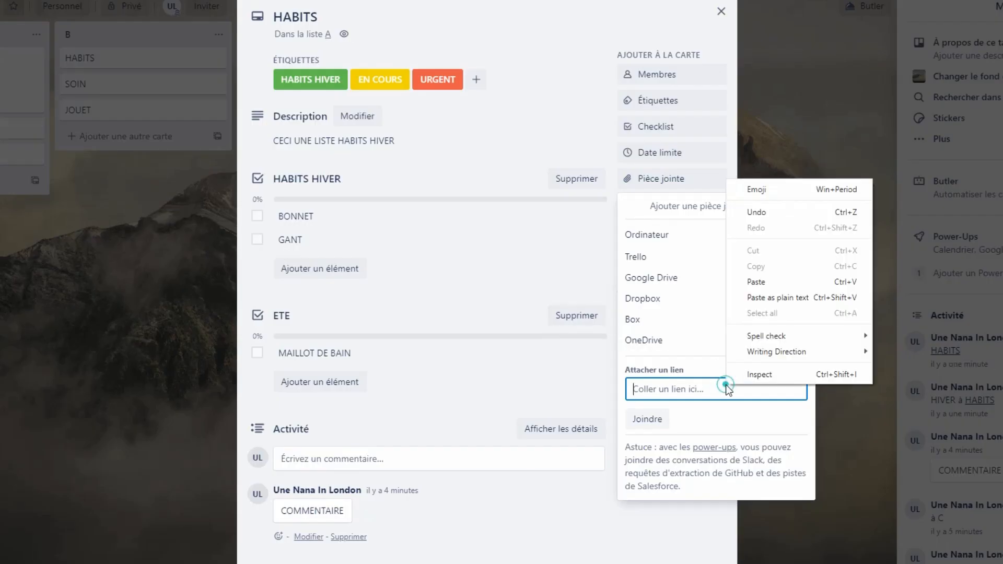
click(757, 282)
click(638, 463)
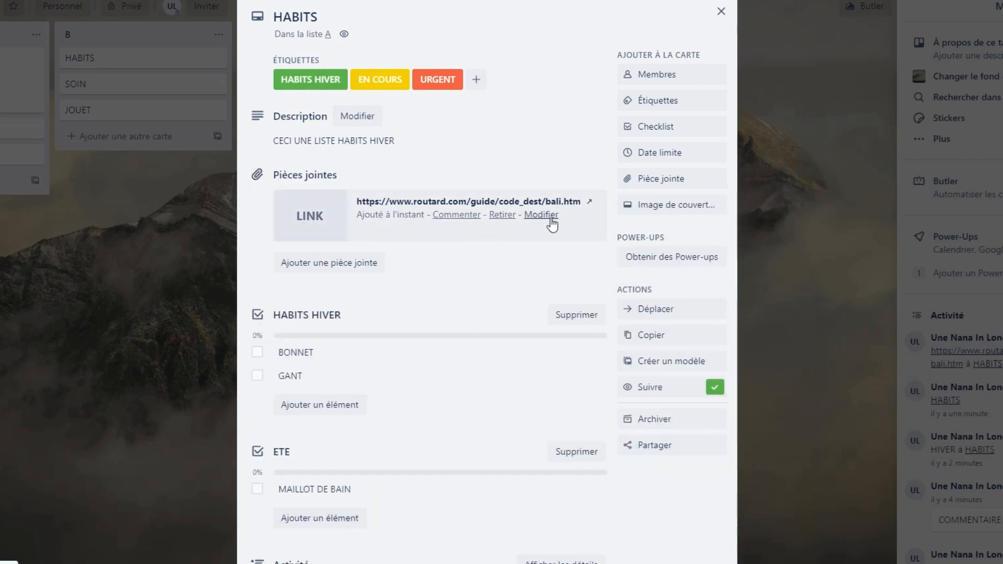
Name the attached link BALI and open the link from the card
click(530, 215)
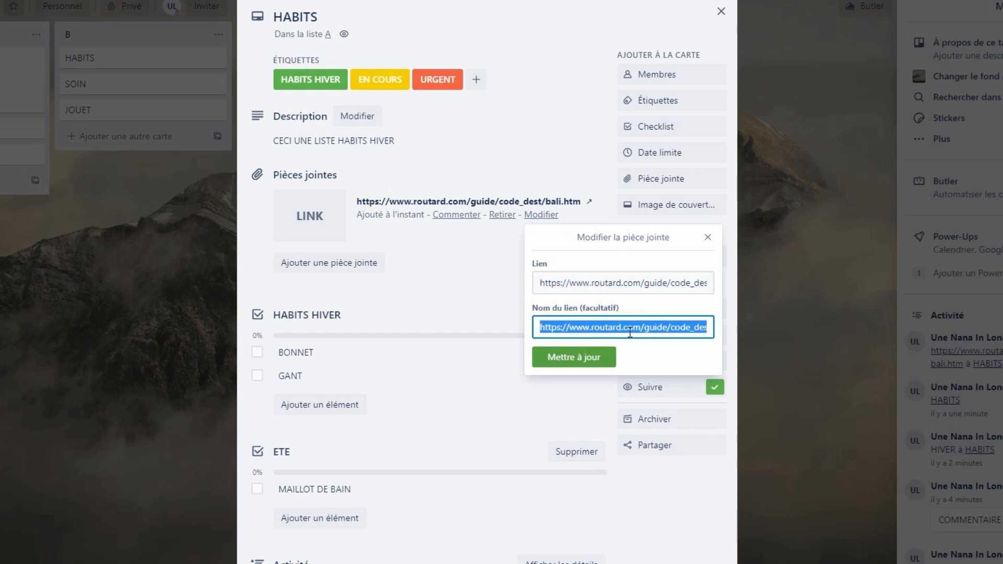
text(BALI)
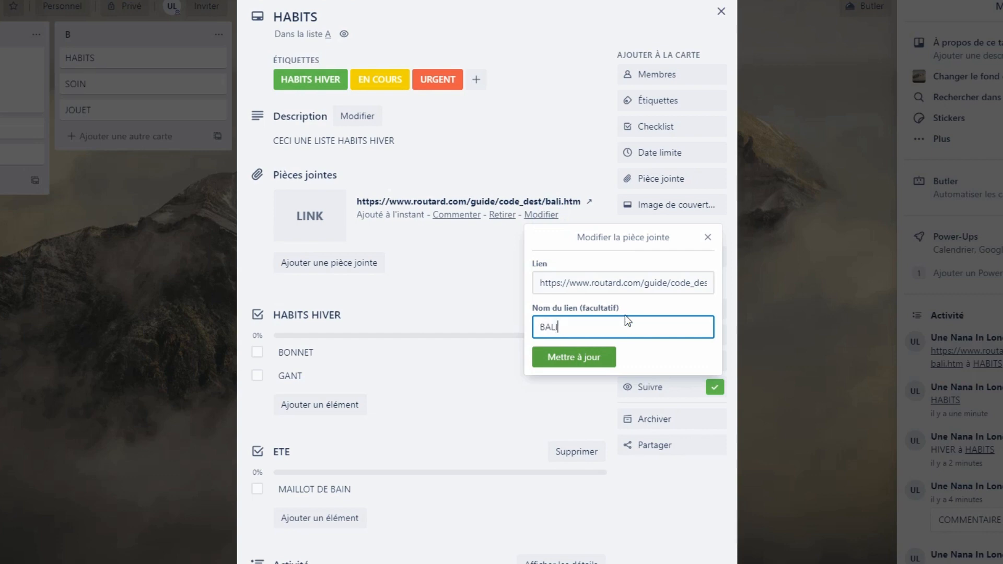
click(604, 355)
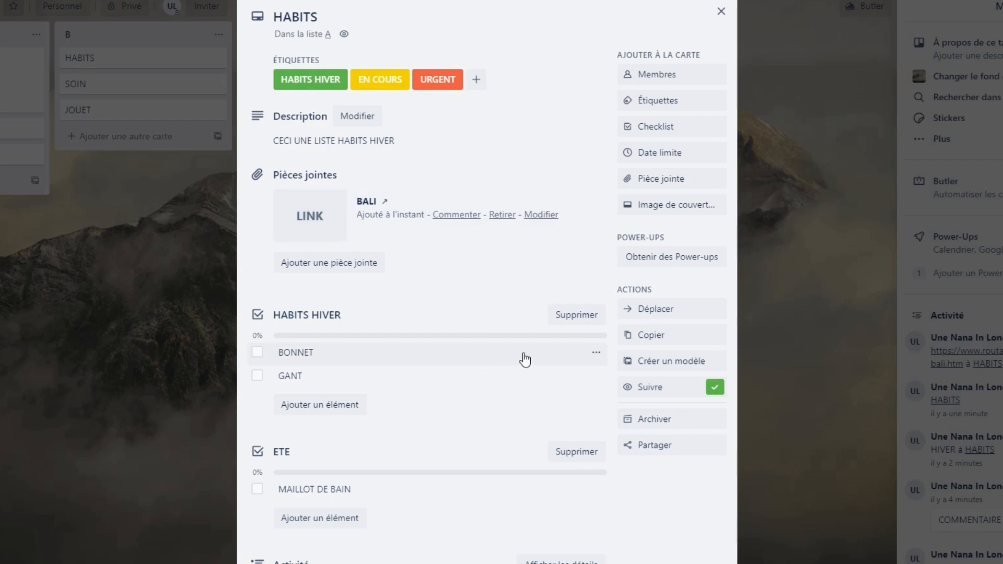
click(341, 220)
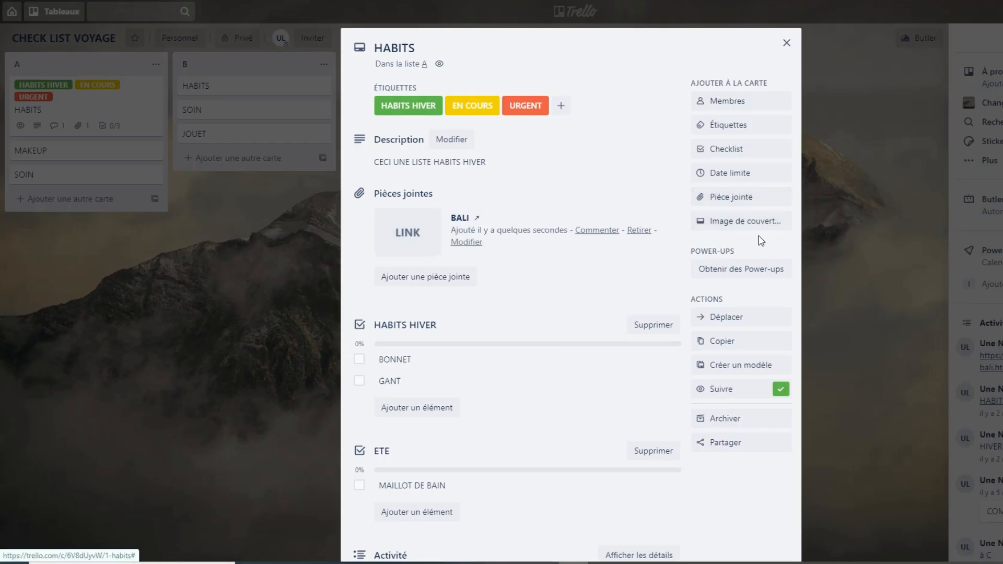
Try a blue cover on the HABITS card and remove it, and view the featured Power-Ups
click(748, 224)
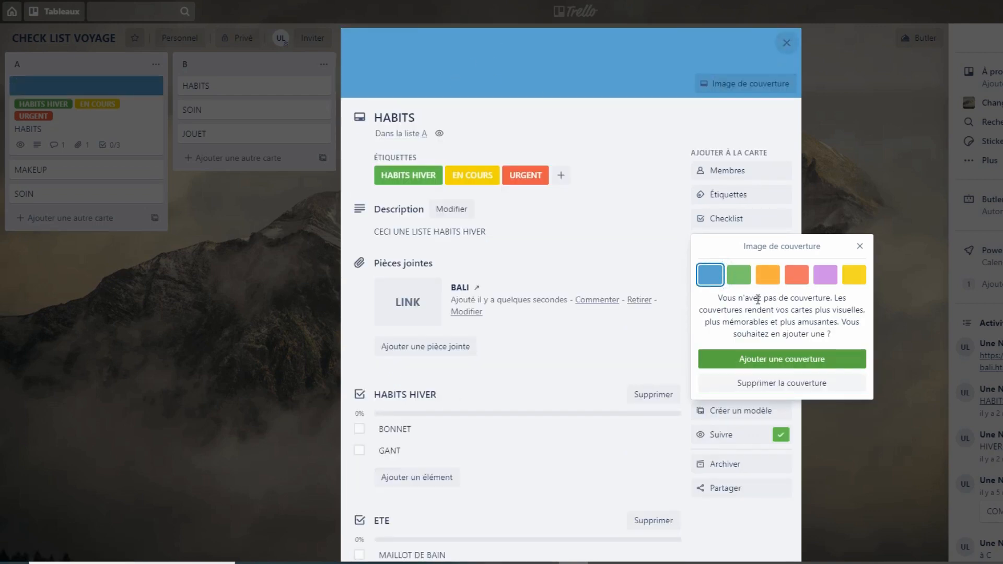
click(794, 385)
click(733, 270)
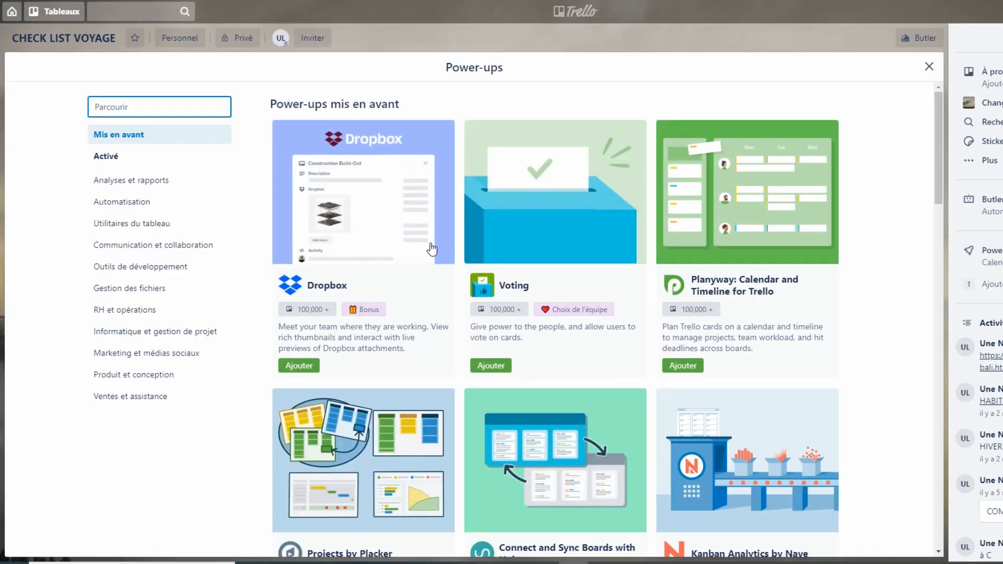
click(929, 68)
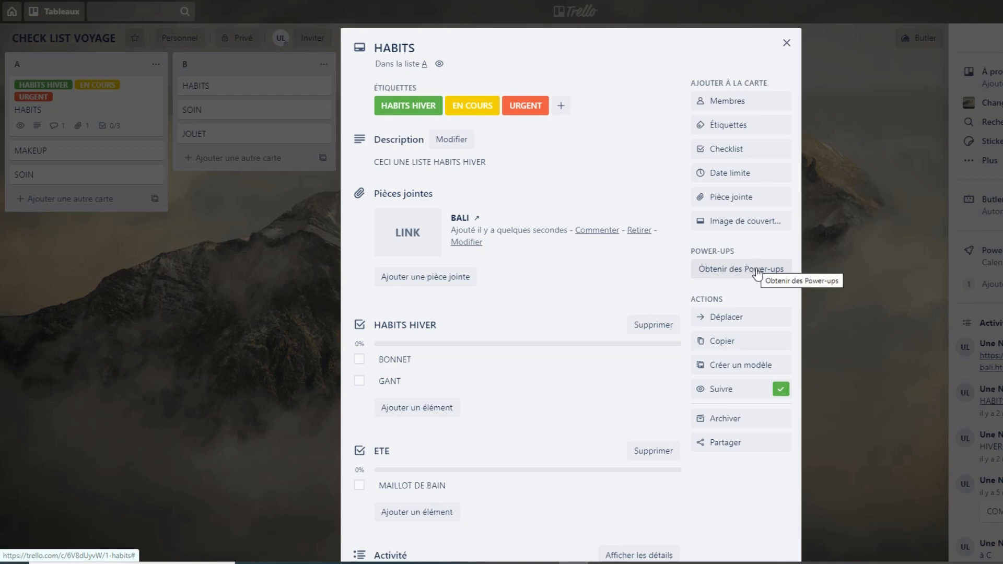
Move the HABITS card to list B at position 4 of the CHECK LIST VOYAGE board and close it
click(743, 317)
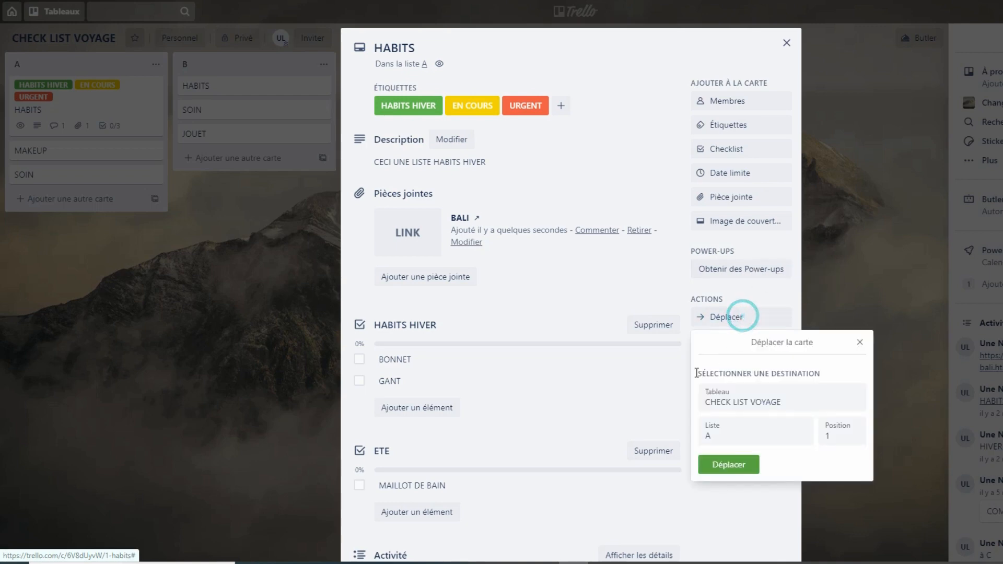
click(758, 400)
click(767, 397)
click(734, 441)
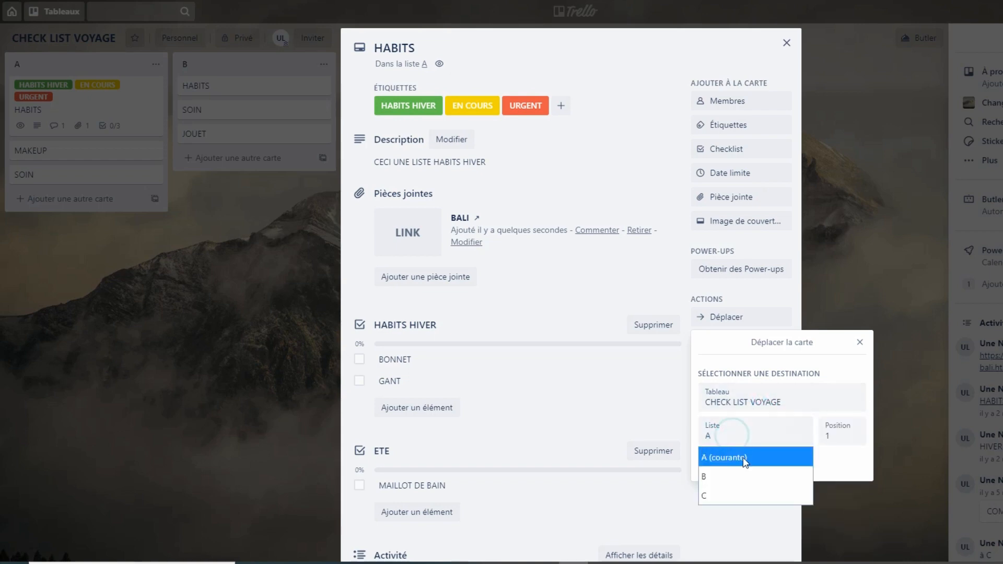
click(723, 478)
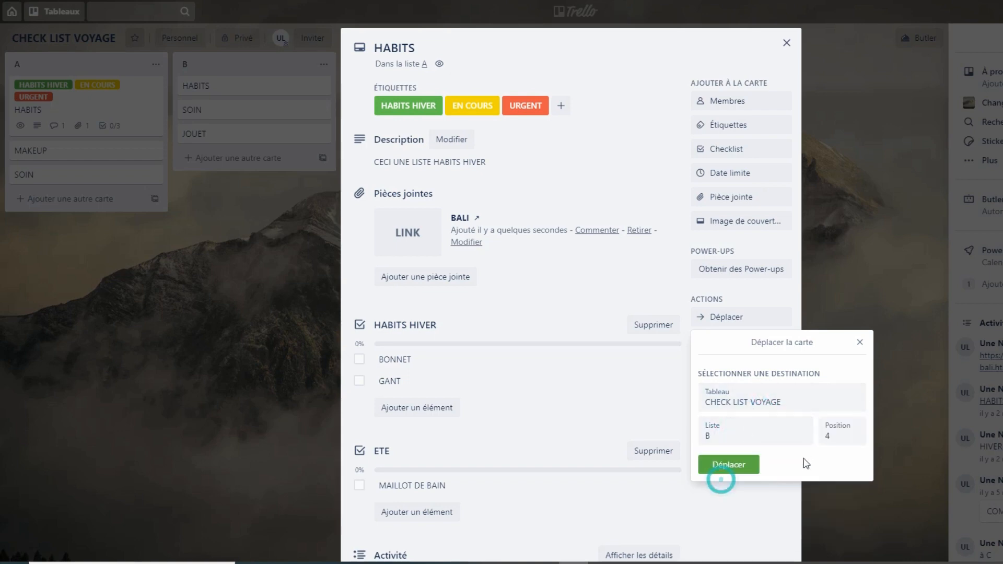
click(736, 468)
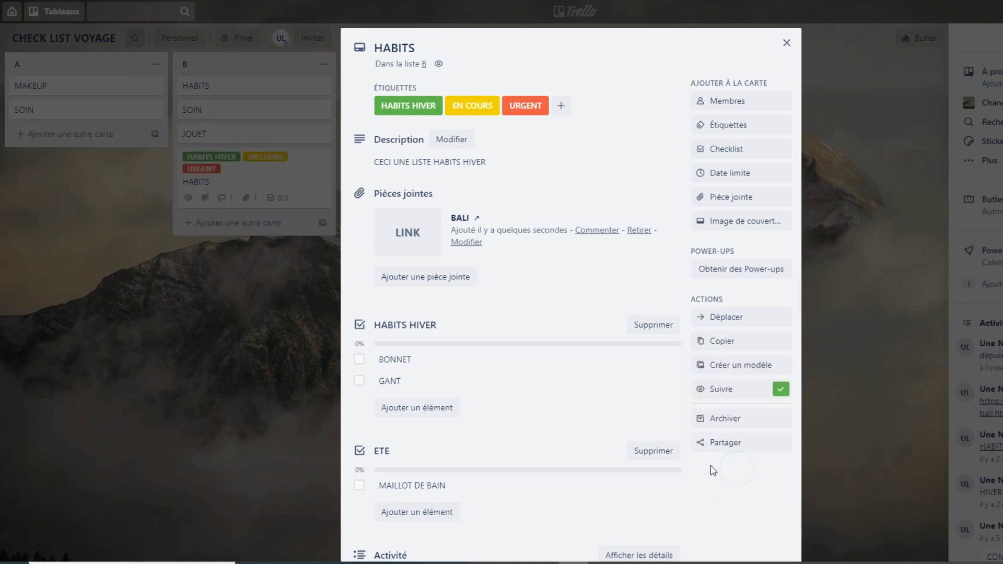
click(226, 288)
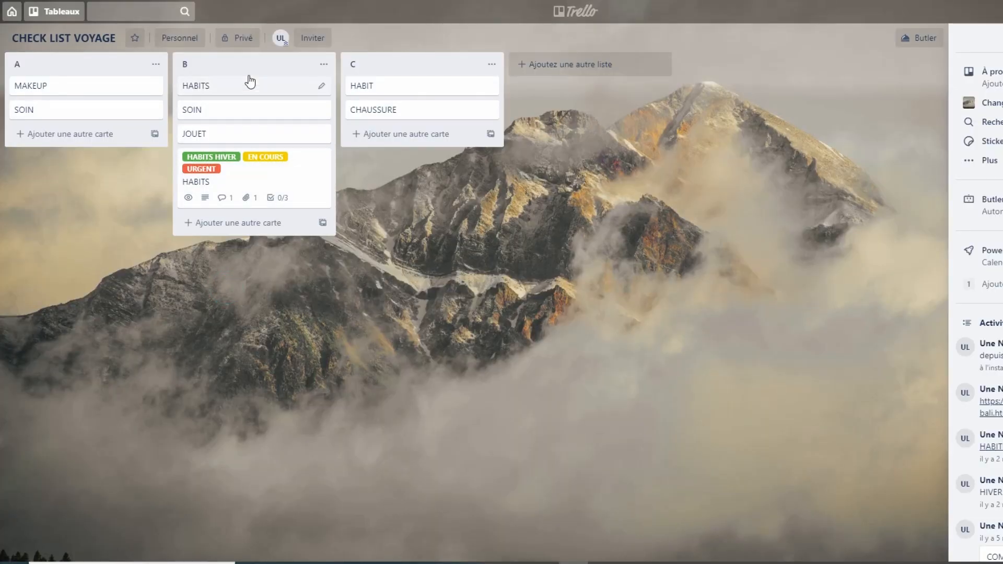
Move the labelled HABITS card back to the end of list A and view its copy options
drag(275, 177, 109, 152)
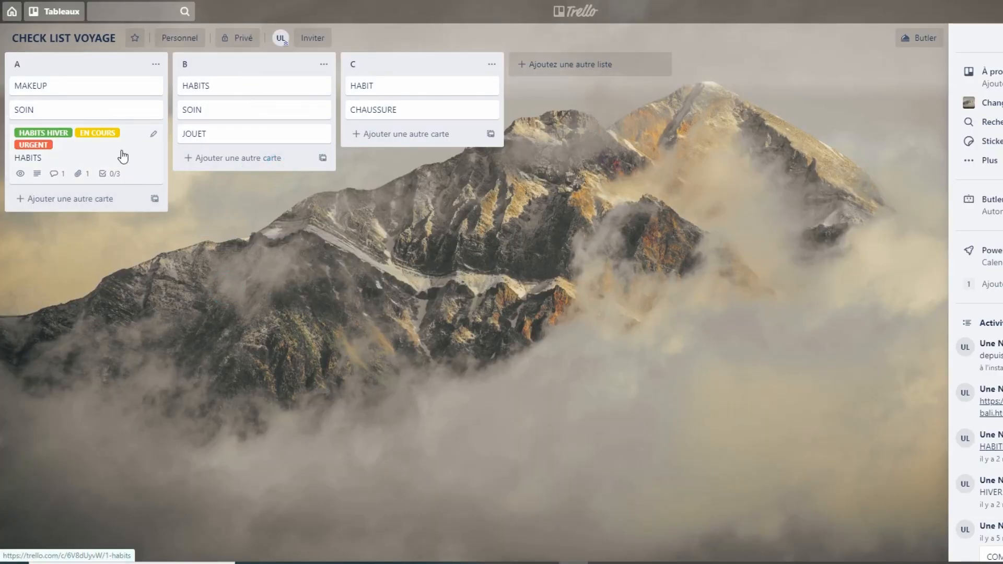
click(112, 154)
click(752, 345)
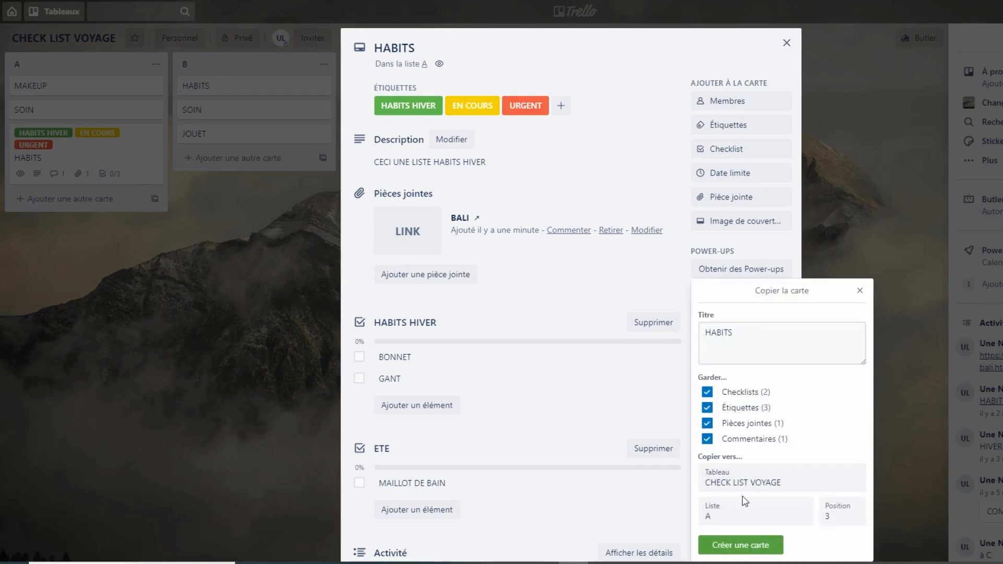
click(739, 520)
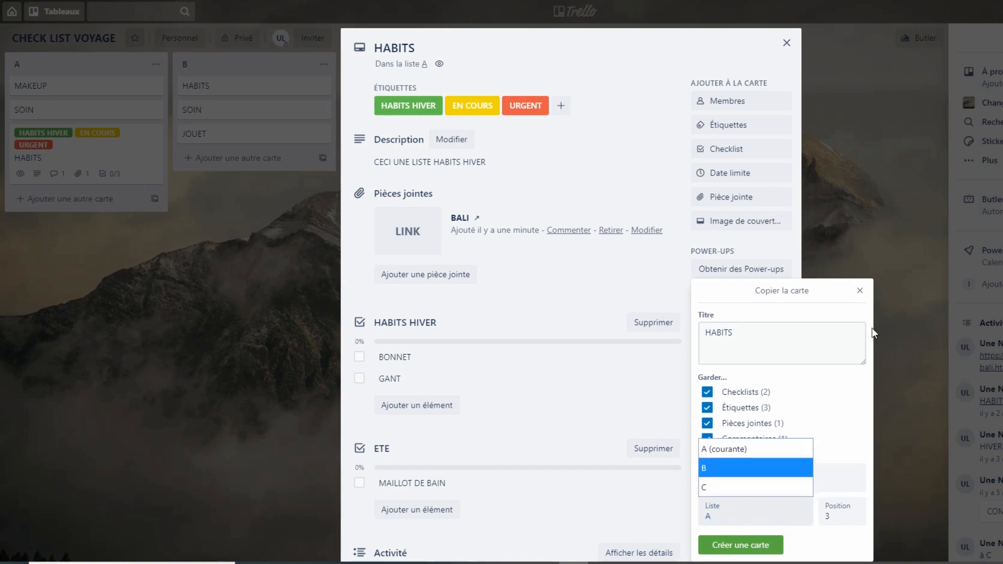
click(859, 291)
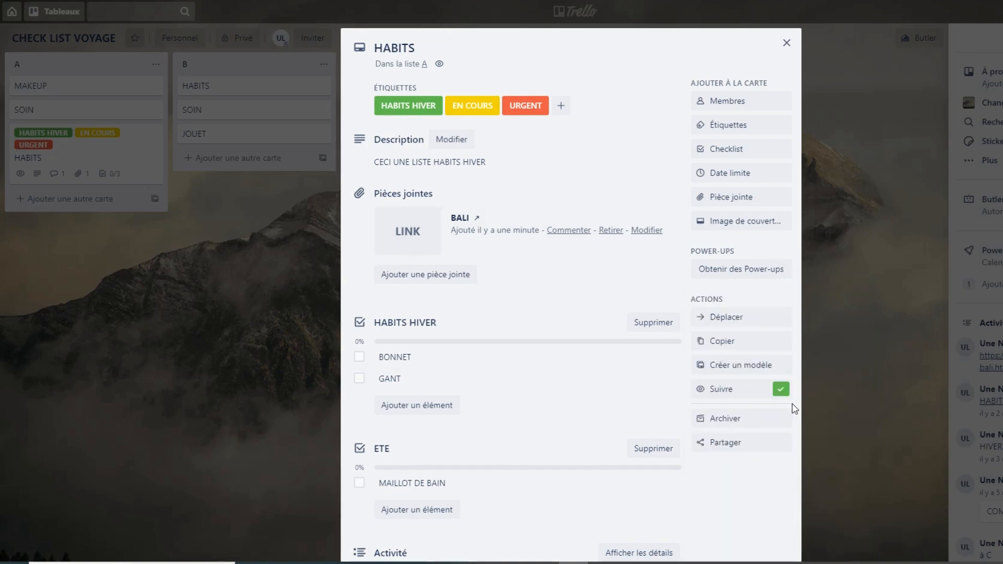
Turn the HABITS card into a template and create a HABITS card from it in list B, keeping checklists, labels and attachments
click(768, 366)
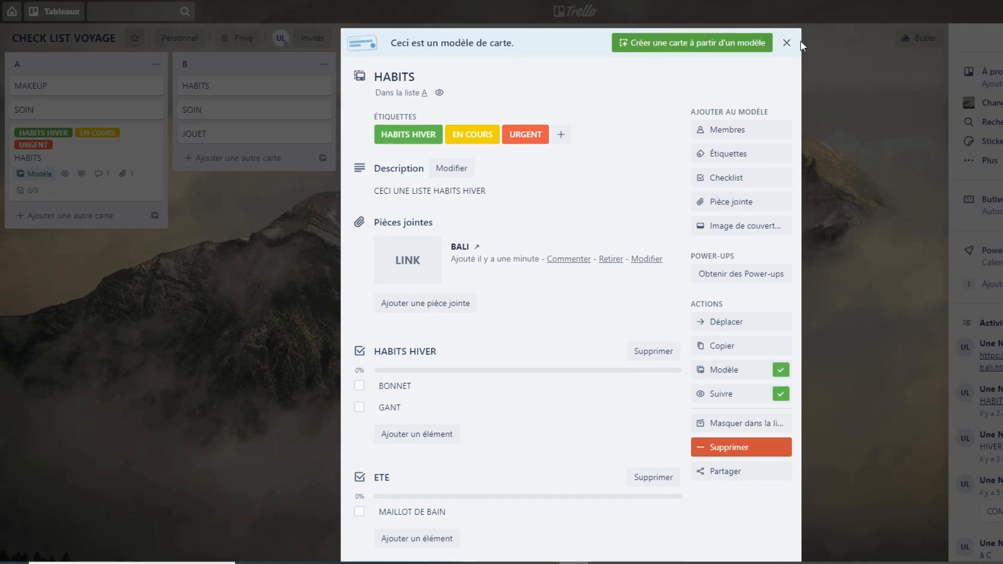
click(786, 42)
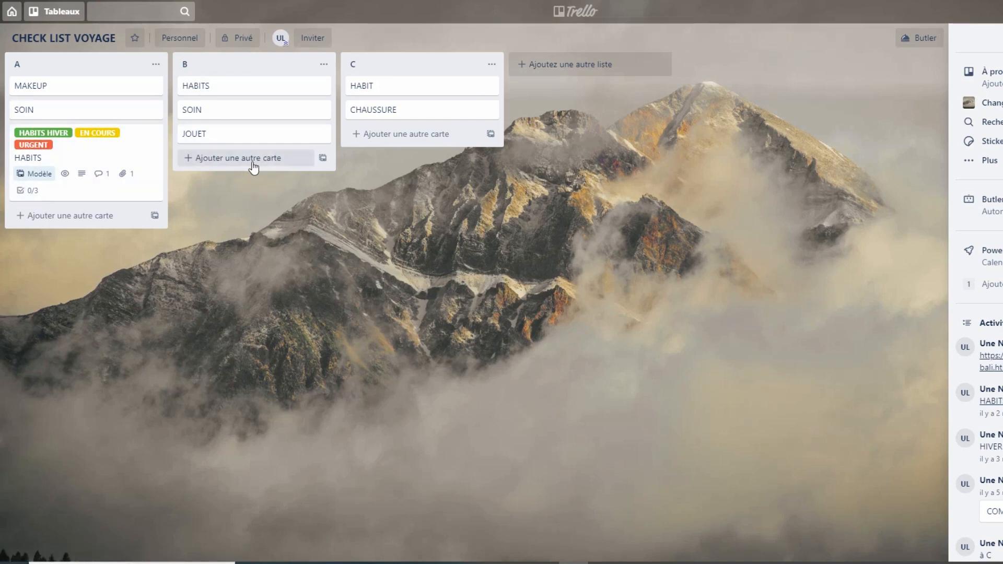
click(323, 158)
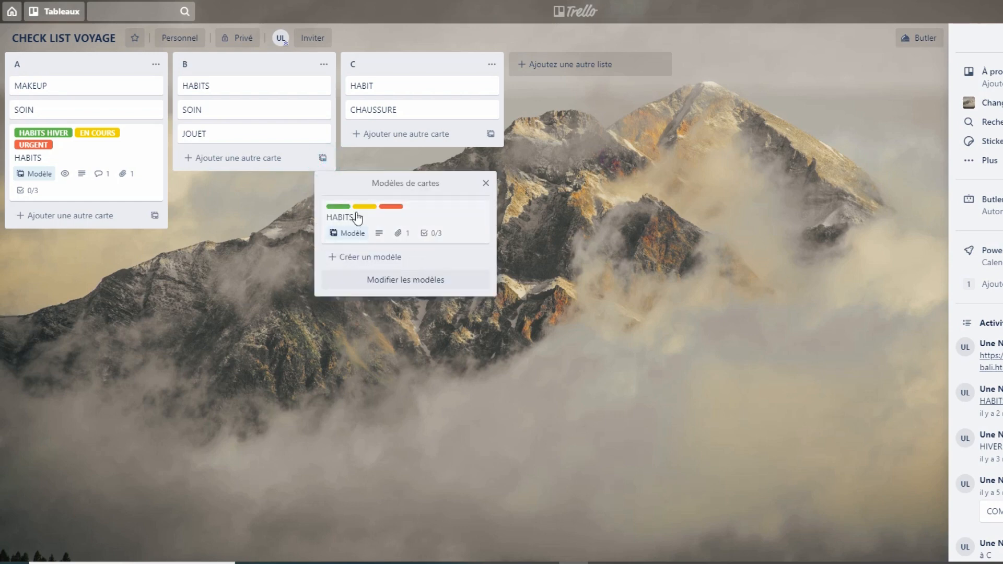
click(408, 210)
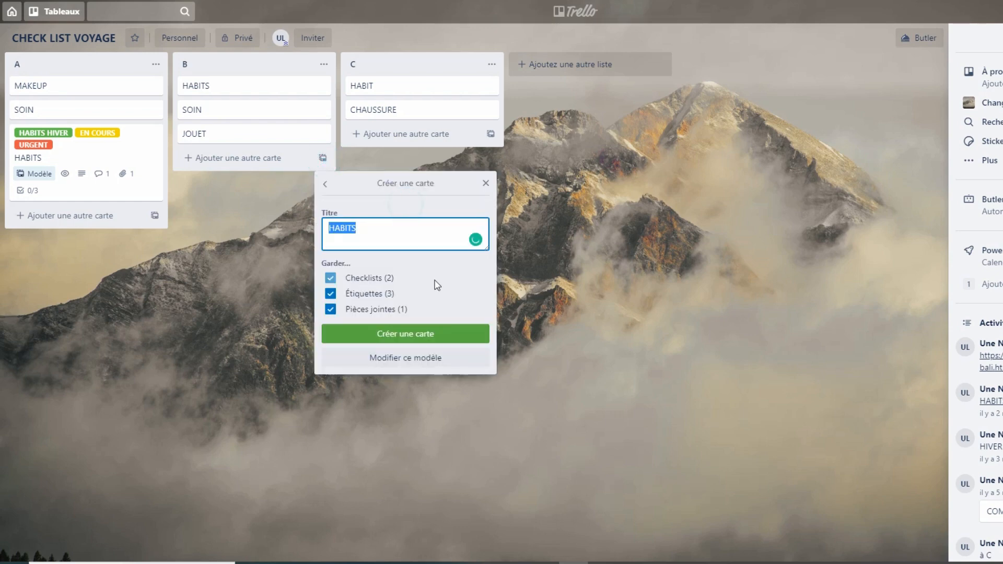
click(432, 332)
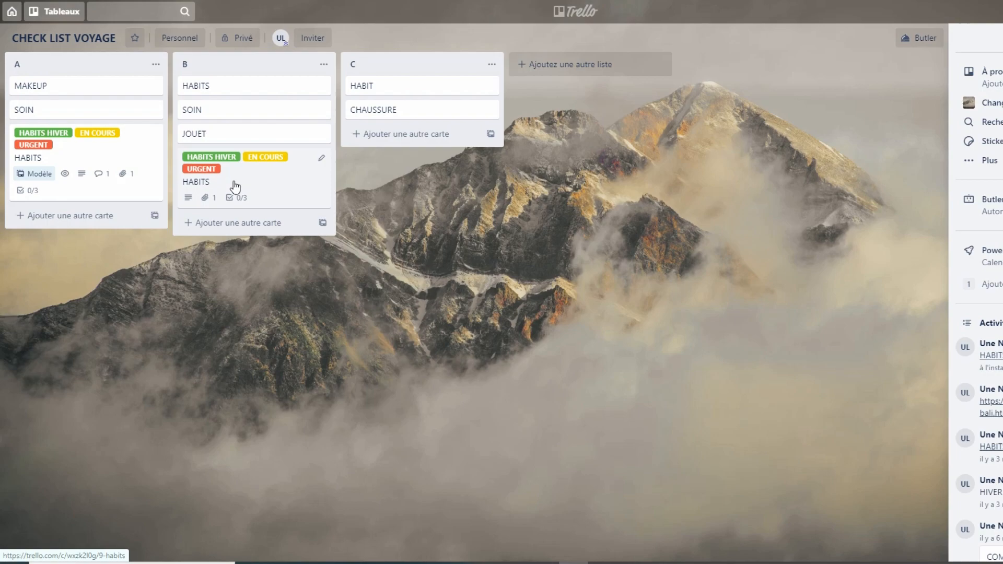
click(235, 180)
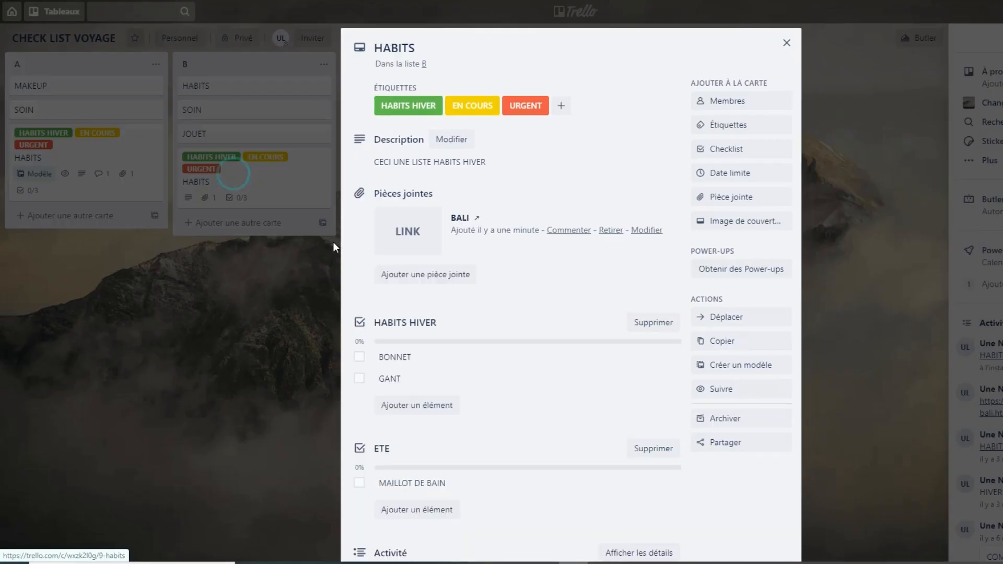
click(318, 303)
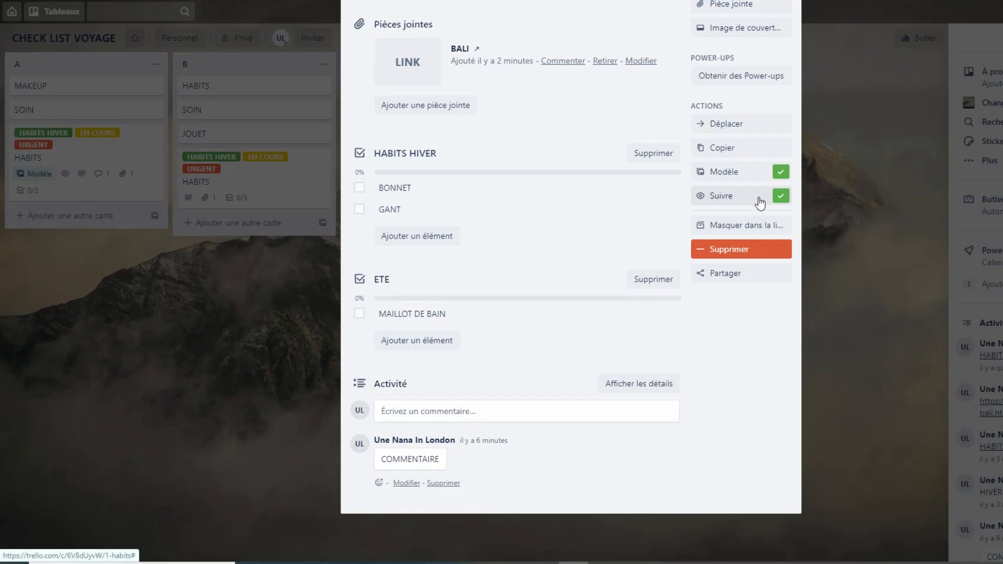
Try the template's follow setting, and hide the HABITS template from list A and show it again
click(760, 202)
click(715, 197)
click(786, 201)
click(751, 200)
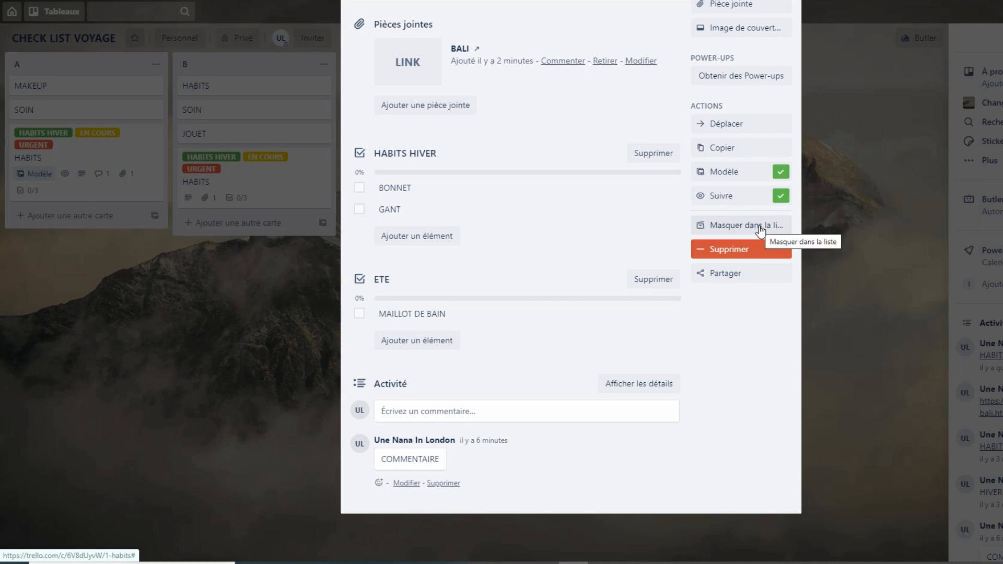
click(740, 230)
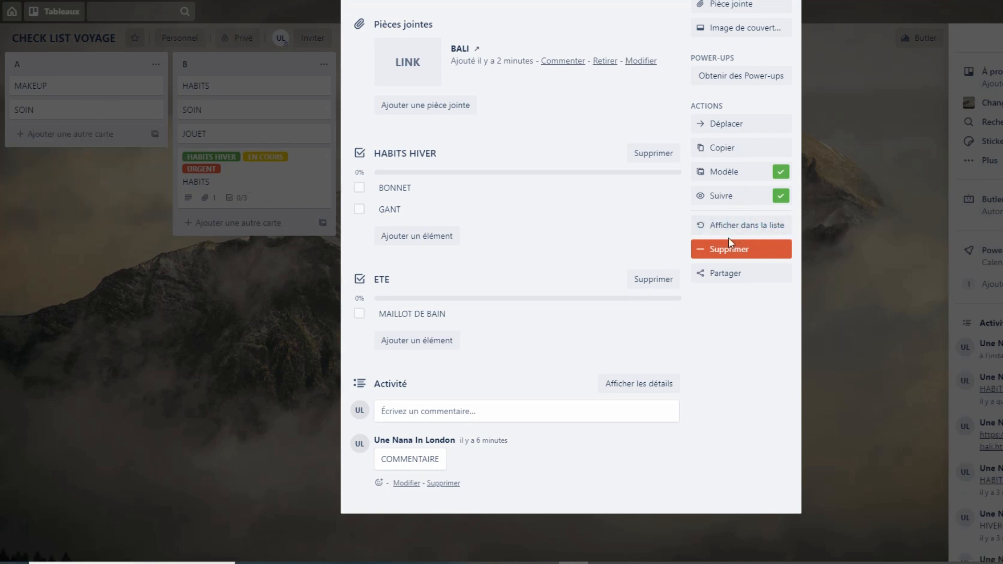
click(754, 235)
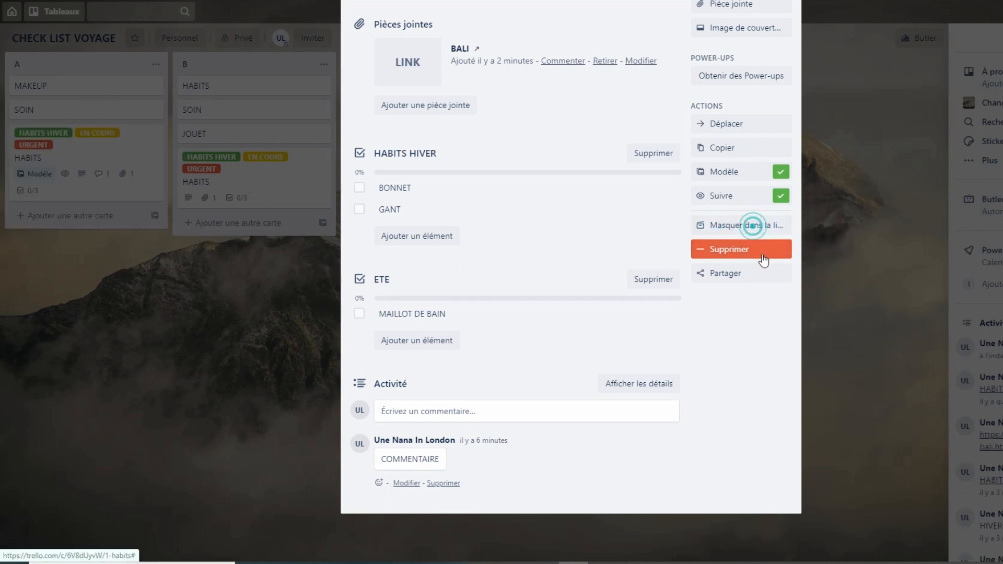
View the template's sharing options and card link, and close the card
click(716, 279)
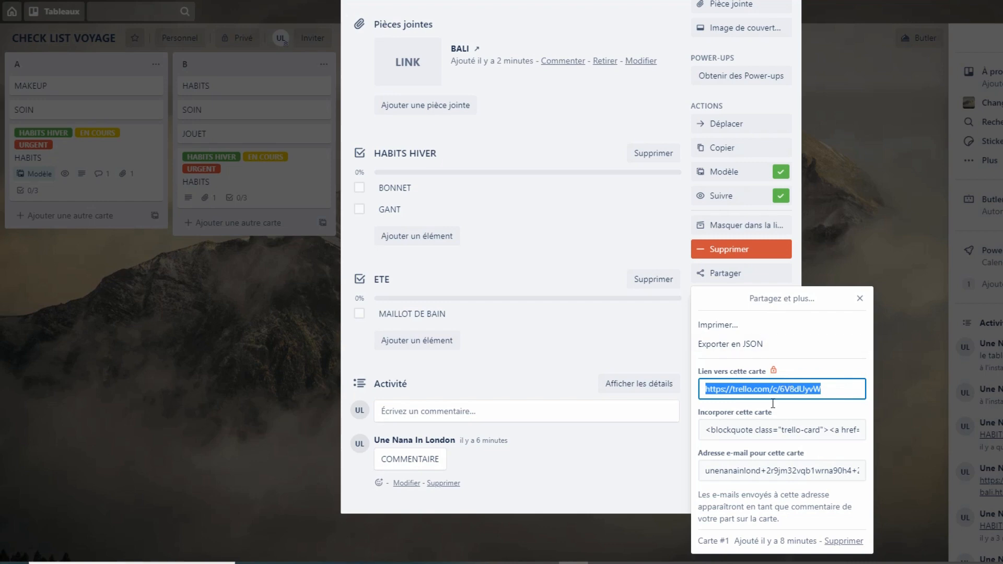
click(718, 391)
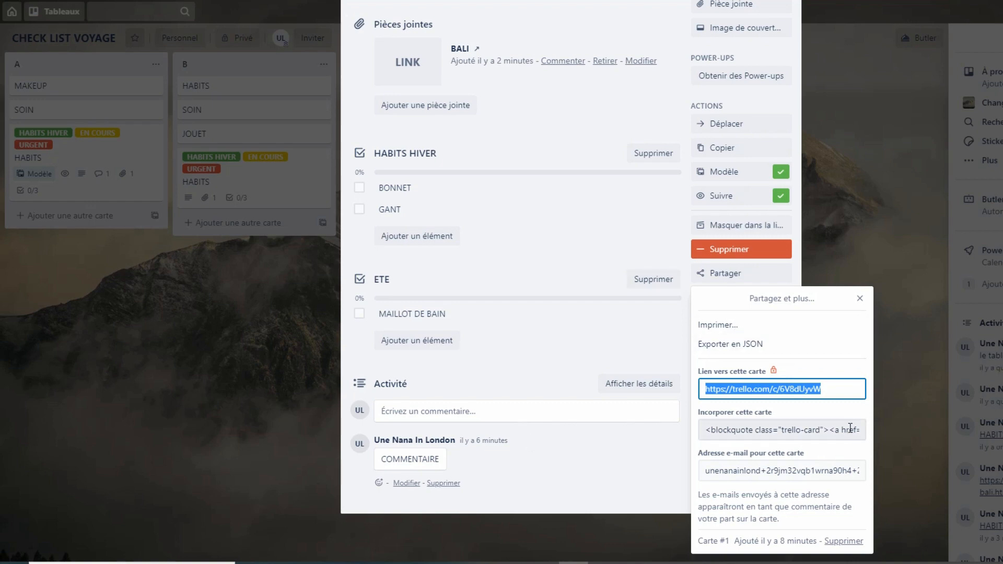
click(495, 225)
scroll(579, 116, up, 4)
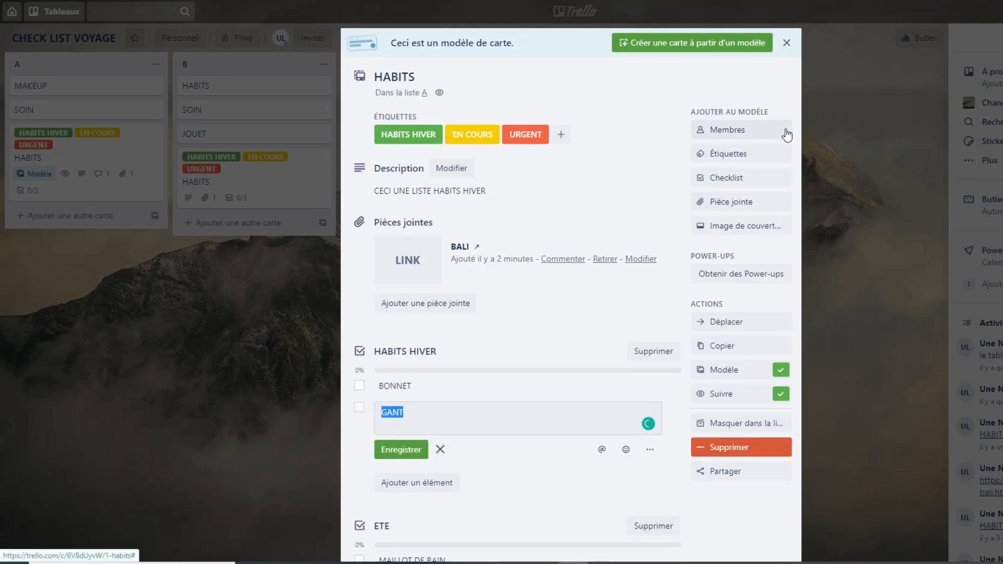
click(786, 44)
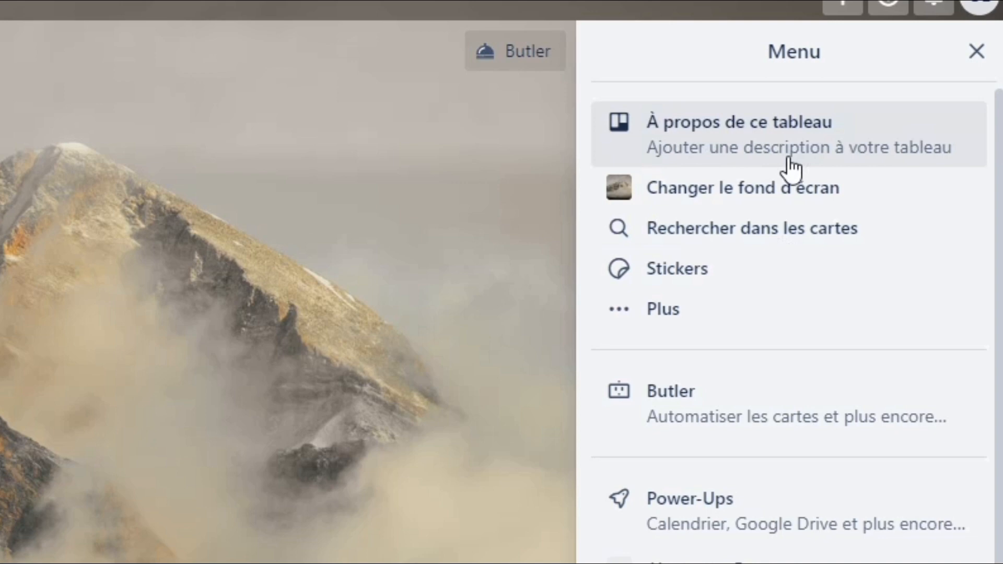
Change the board background to the airplane window photo found by searching Unsplash for "VOYAGE"
click(766, 189)
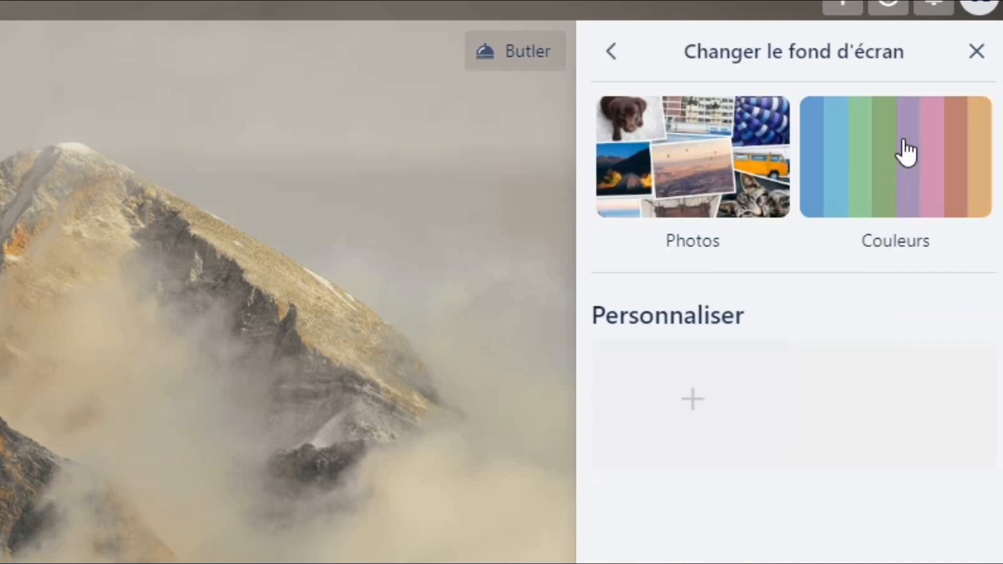
click(673, 187)
click(671, 130)
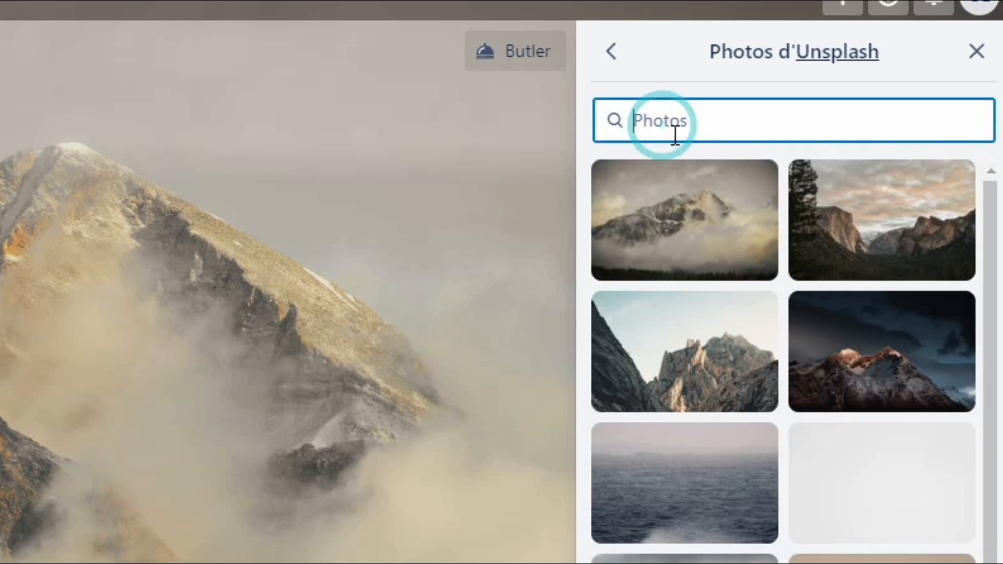
text(voYAGE)
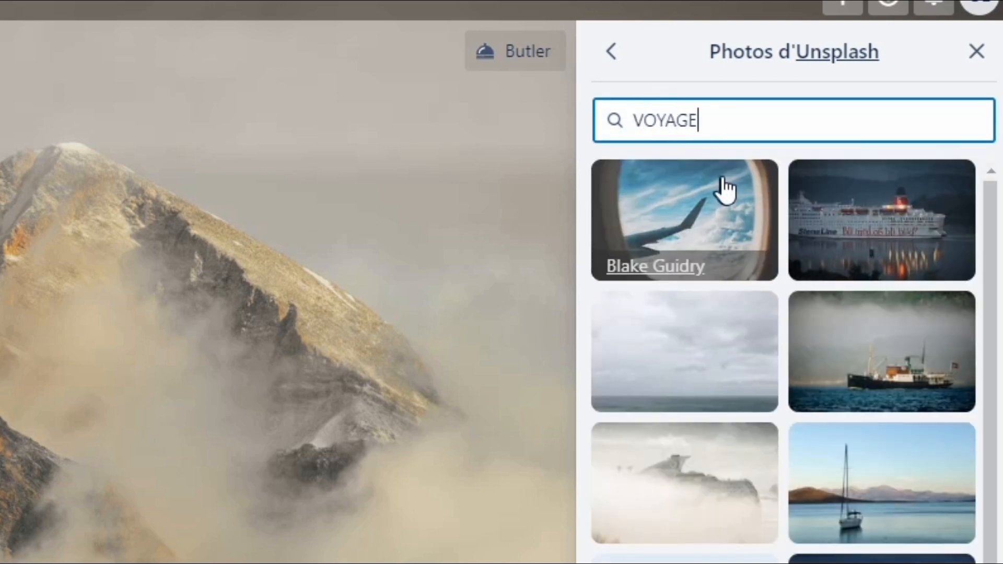
click(640, 188)
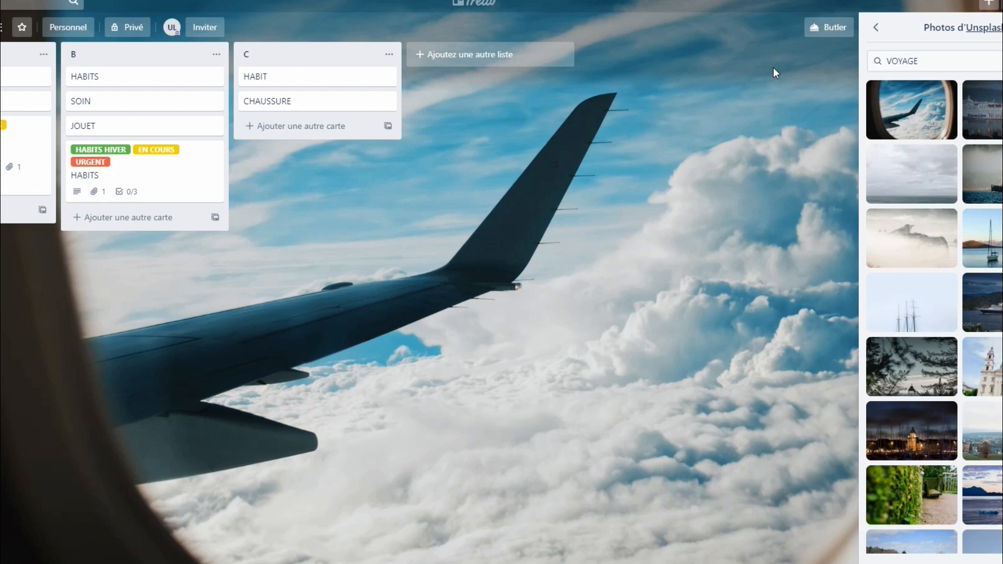
View the board's additional options and open the settings for copying the board
click(876, 27)
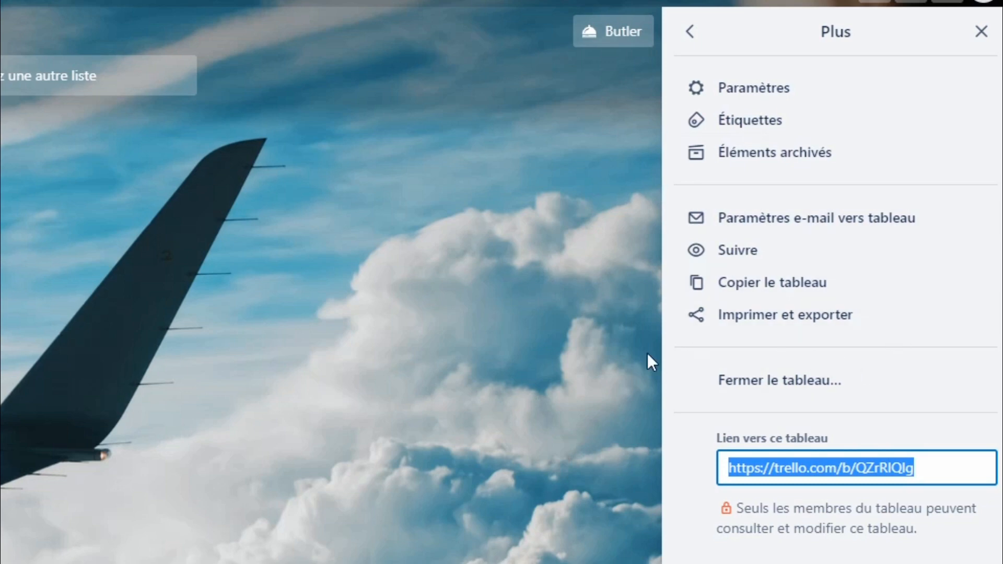
click(720, 289)
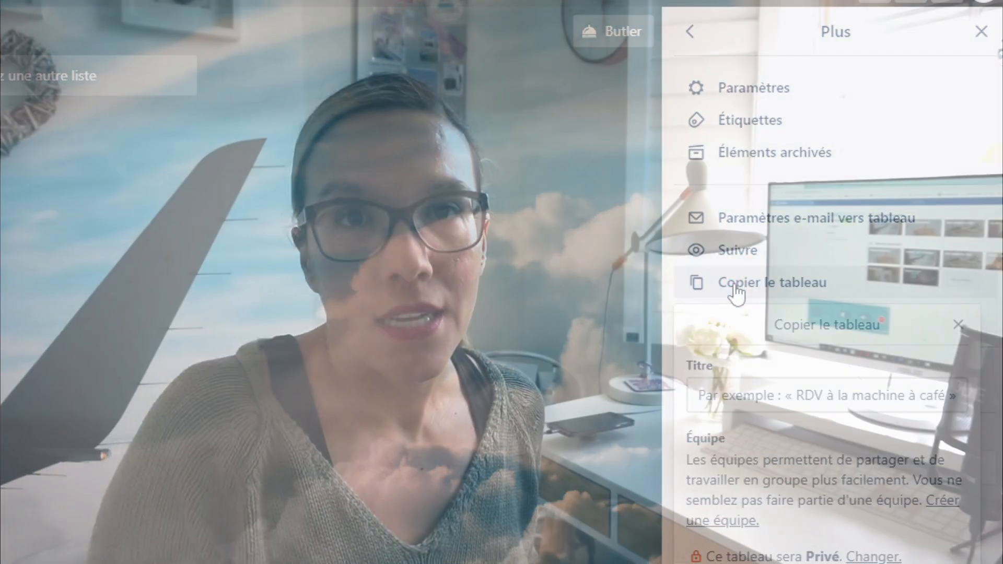